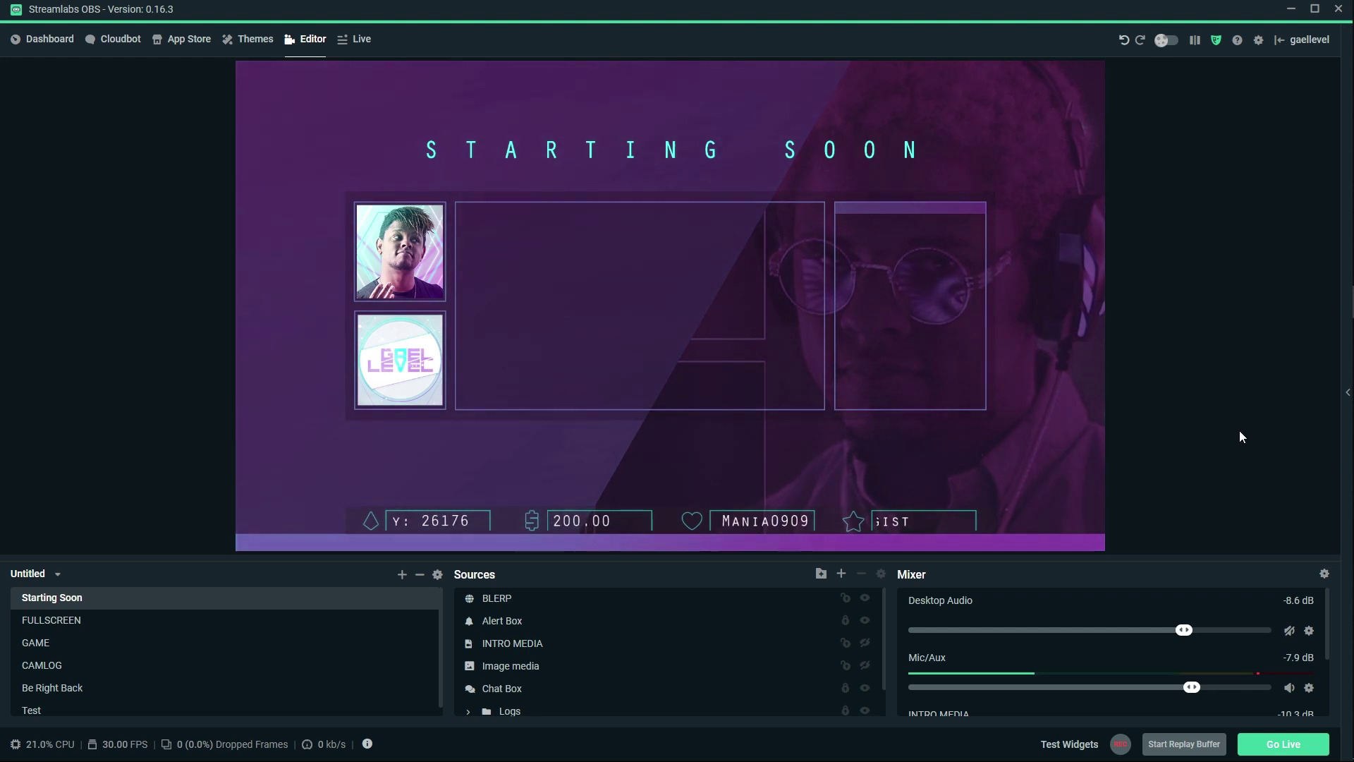
# Expand the chat panel, post 'hi' in chat, and switch to the FULLSCREEN scene
pyautogui.click(1346, 396)
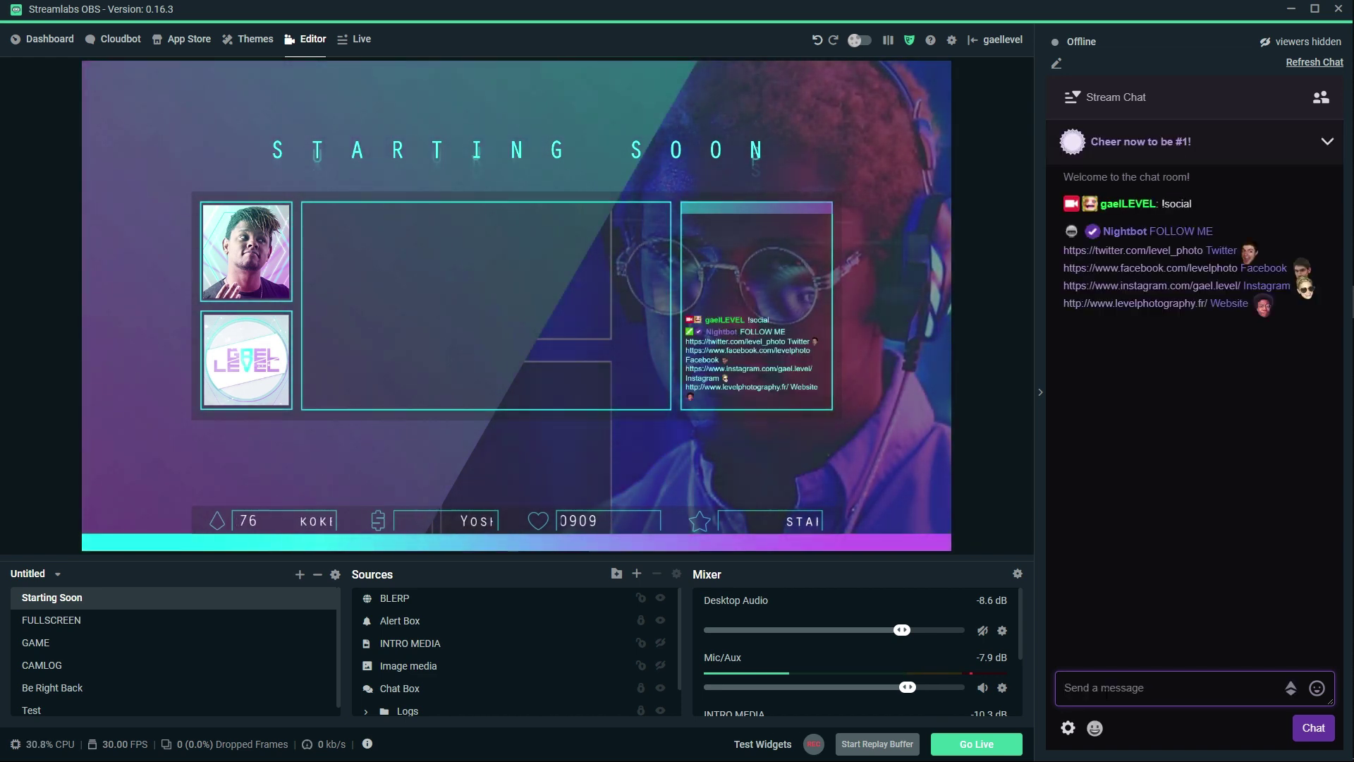
pyautogui.write('hi')
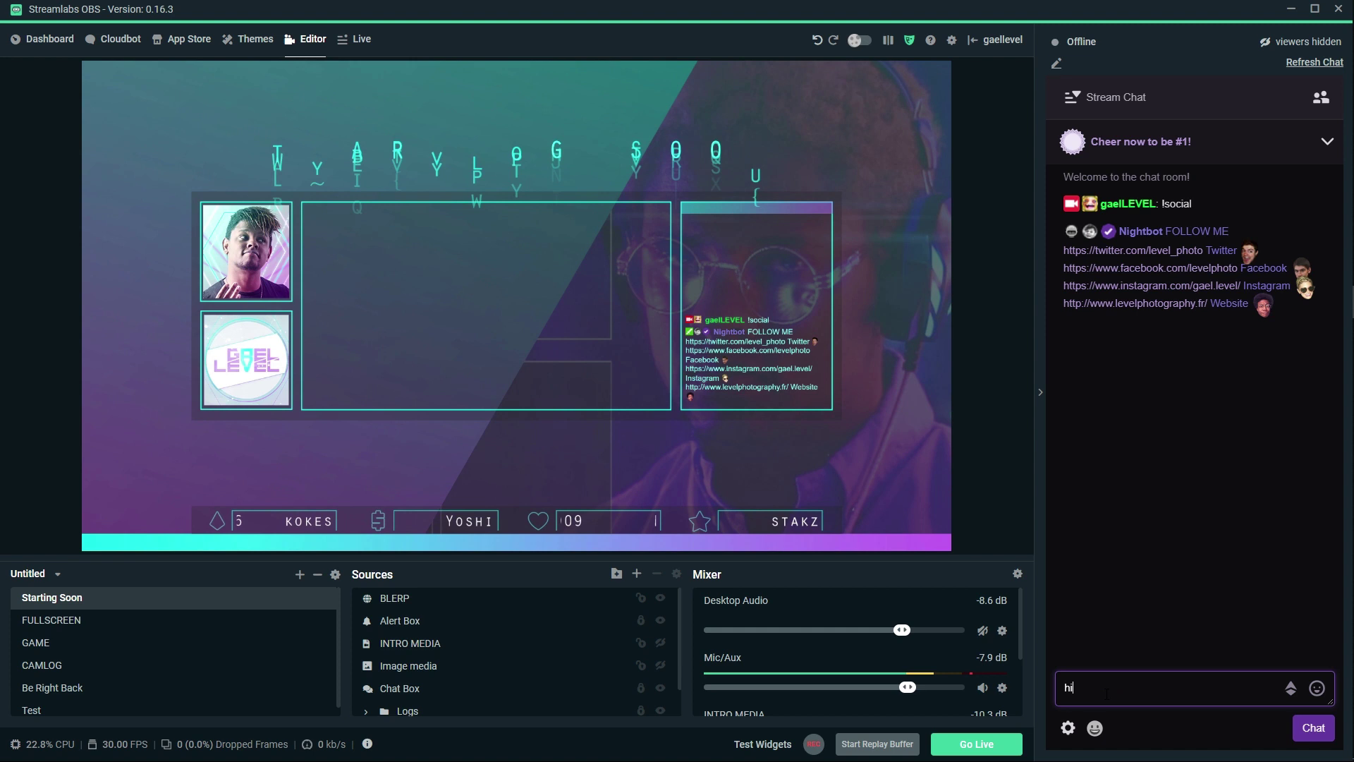
pyautogui.press('Return')
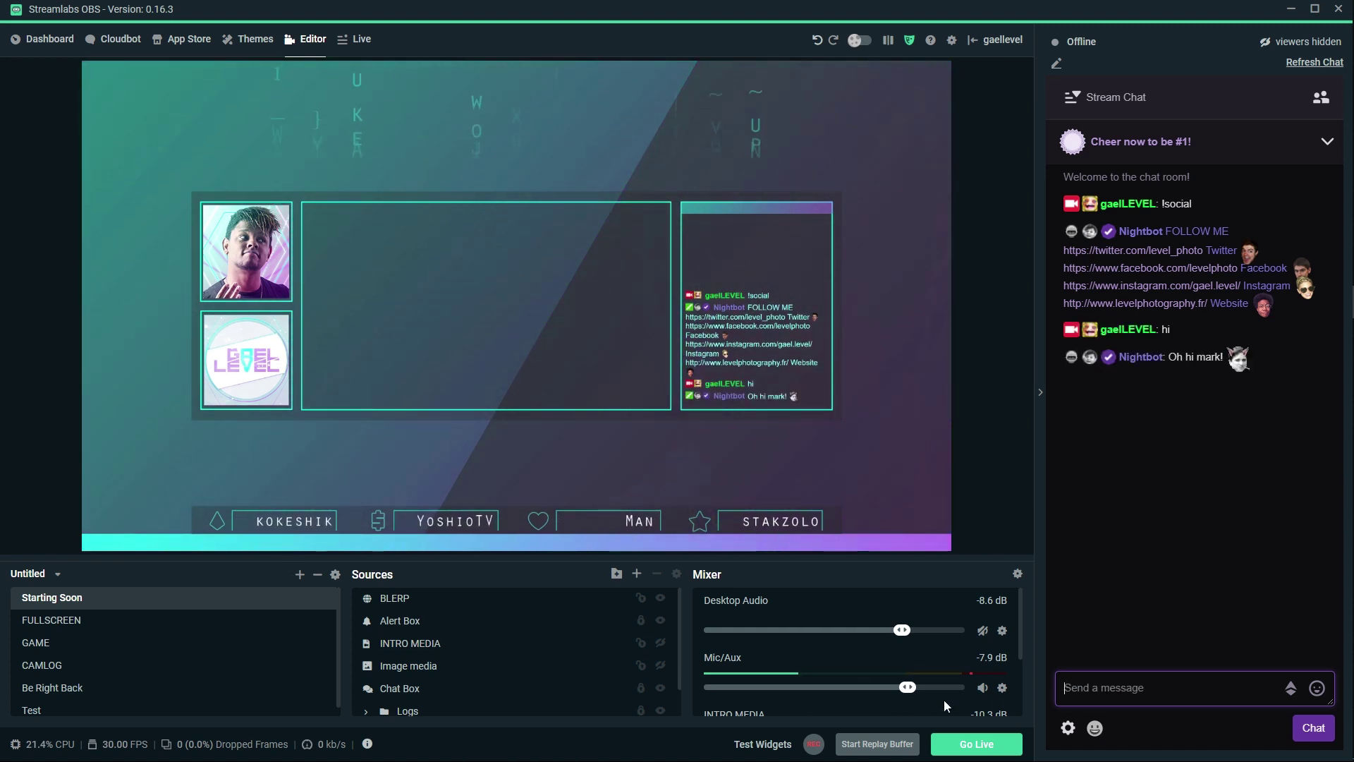
pyautogui.click(48, 624)
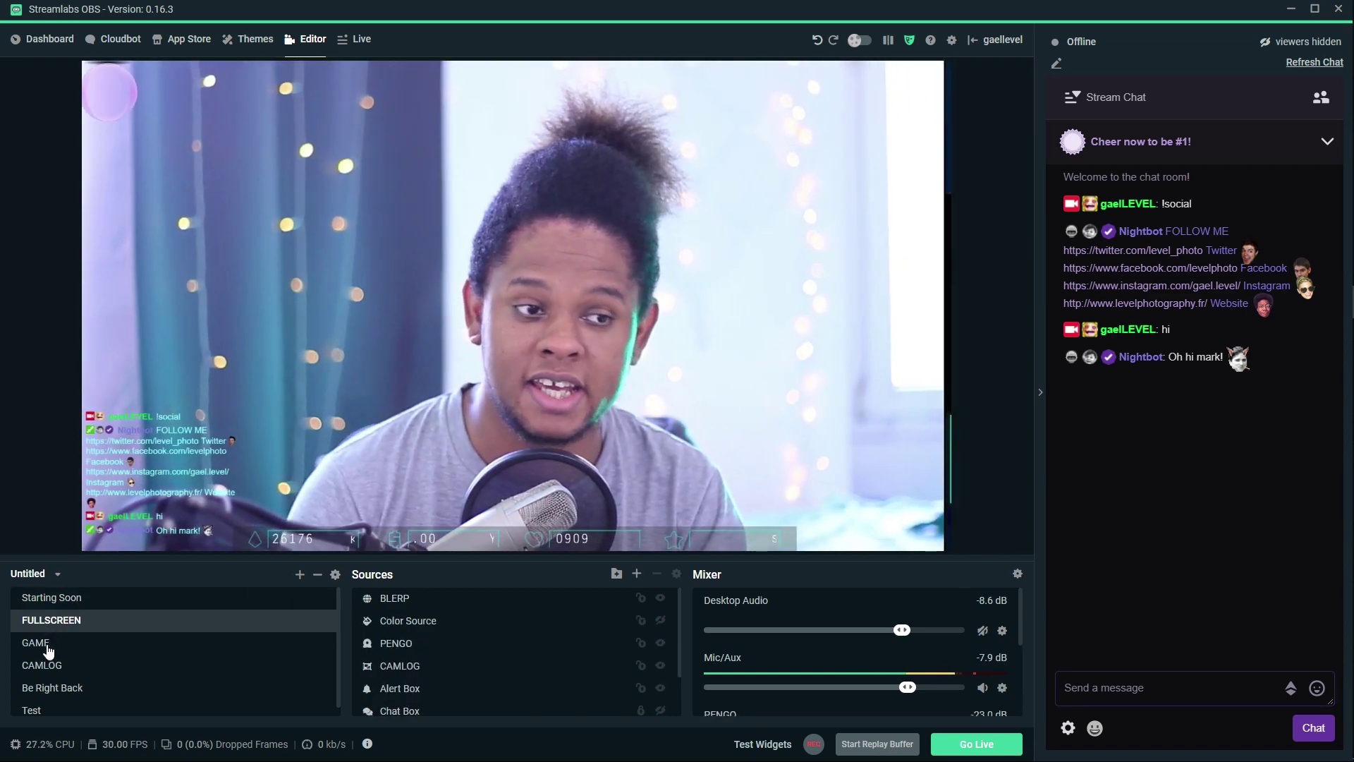
# Activate the GAME scene and bring the My Friend Pedro window to the front
pyautogui.click(48, 643)
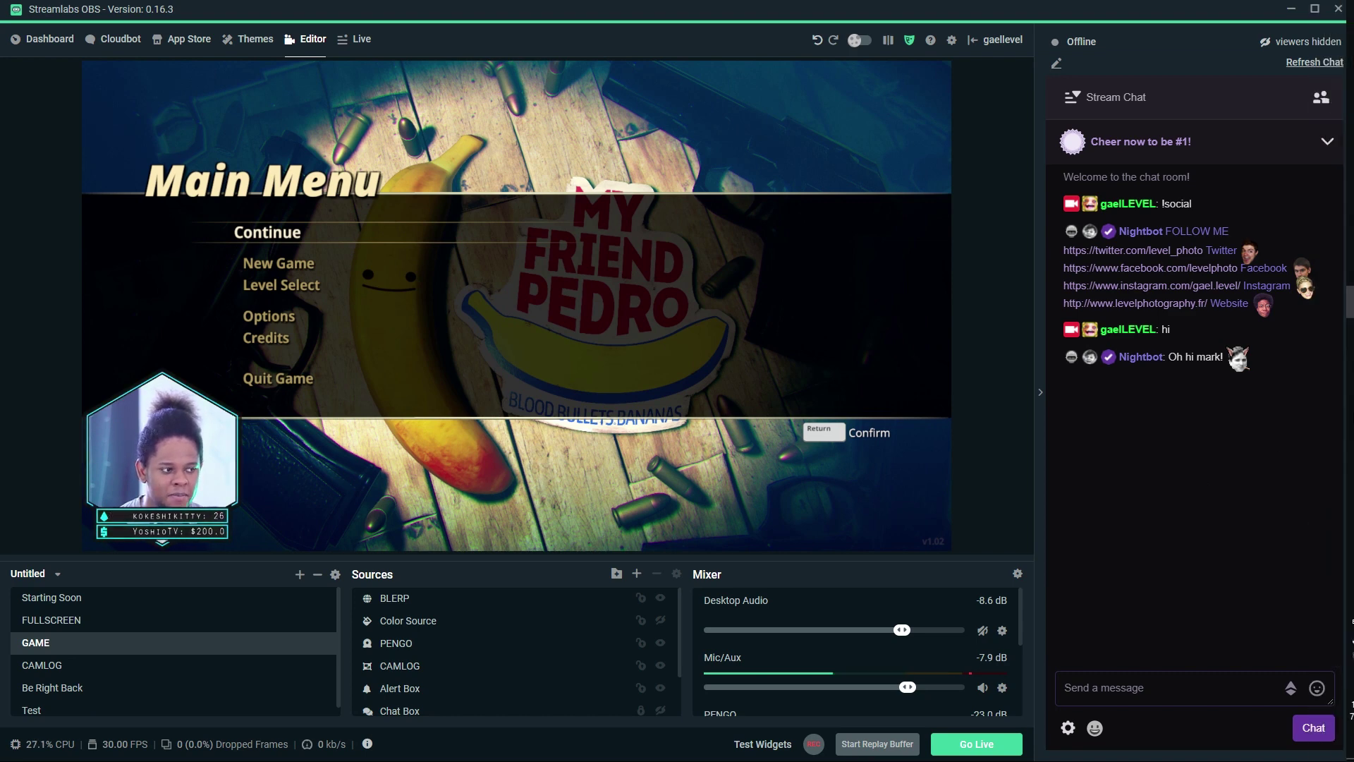
pyautogui.click(1331, 404)
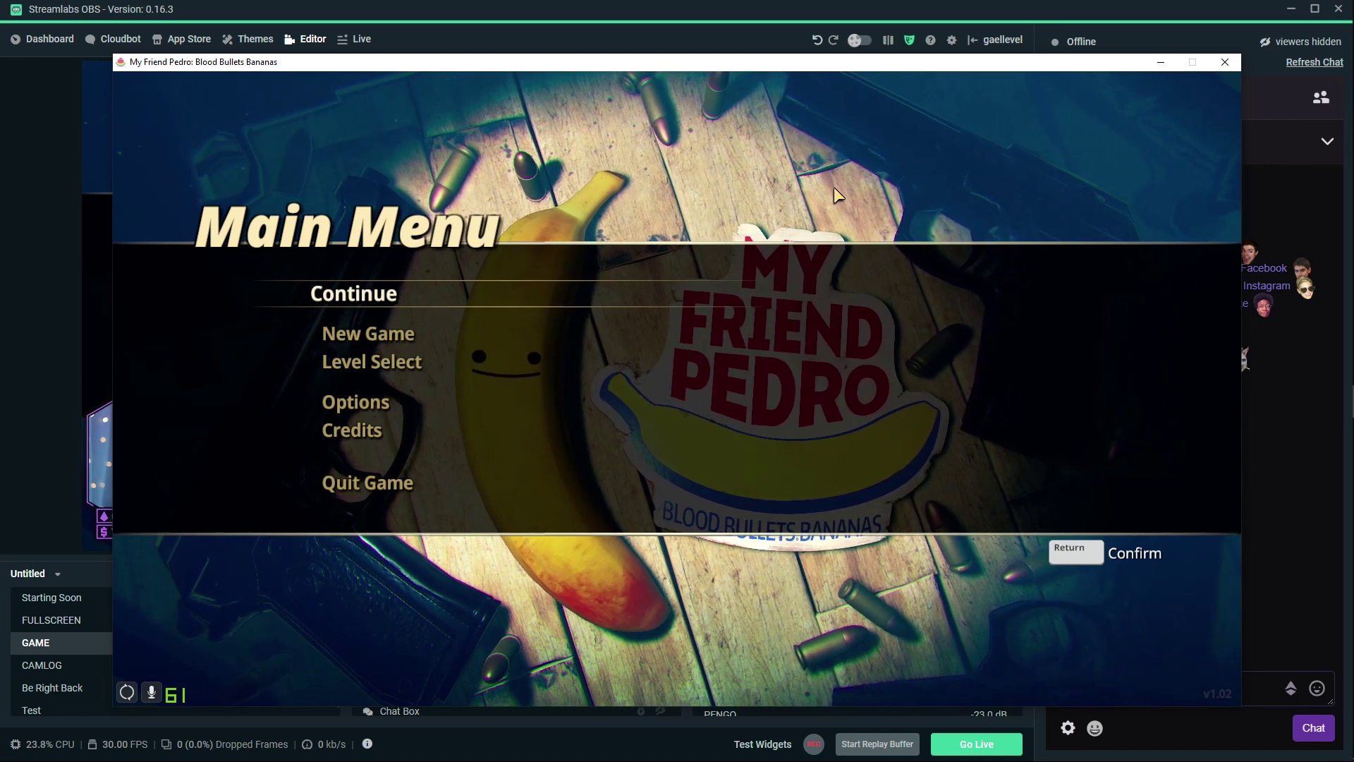
# Move the game window top-left, set its video to 1920x1080 fullscreen, then return to Streamlabs OBS
pyautogui.press('XF86AudioLowerVolume')
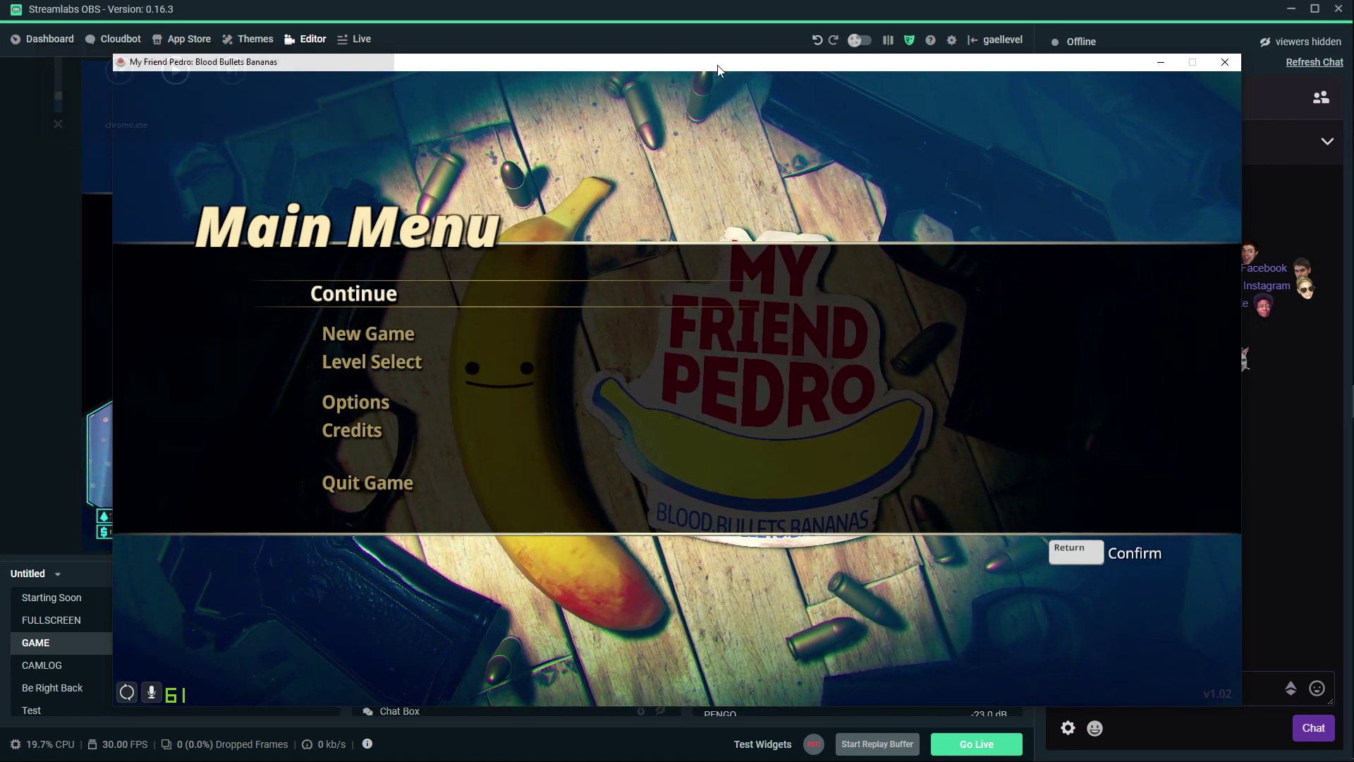
pyautogui.moveTo(716, 70); pyautogui.dragTo(587, 17)
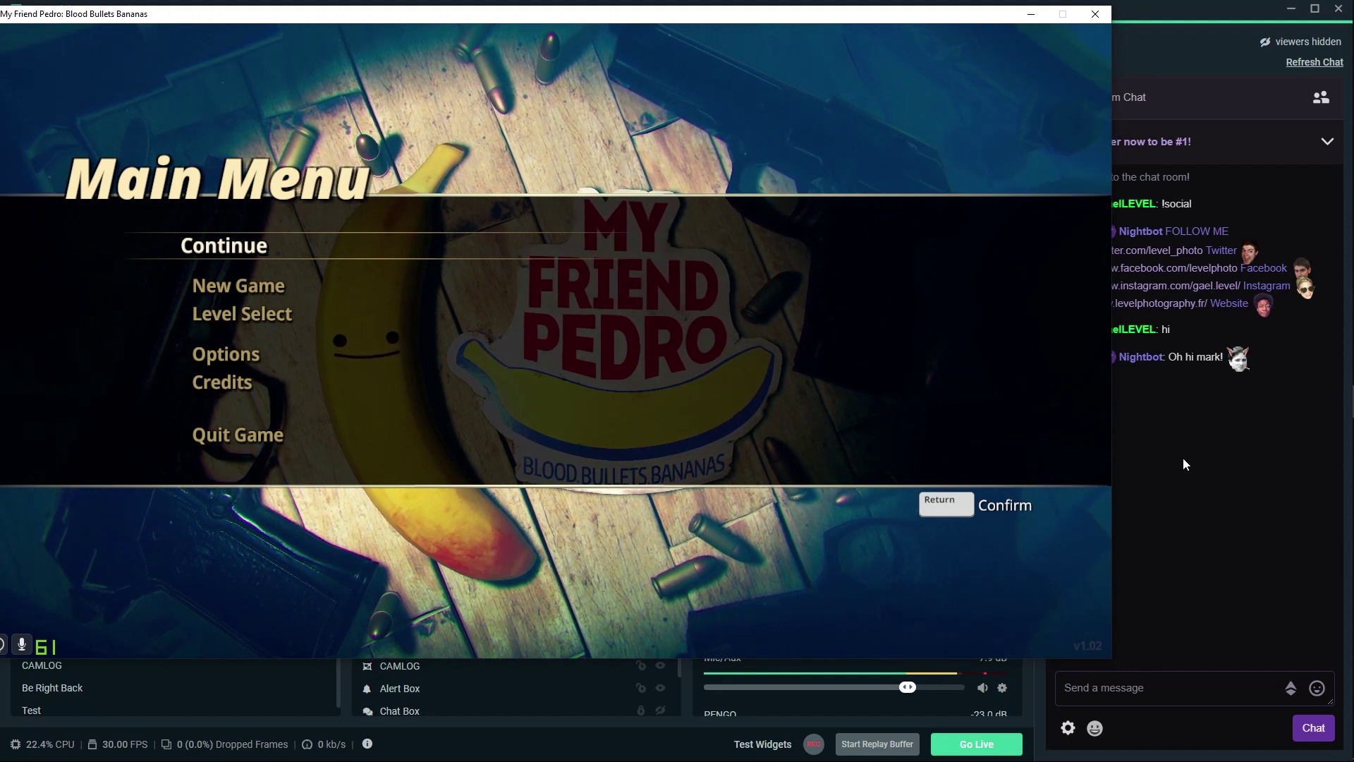
pyautogui.click(235, 358)
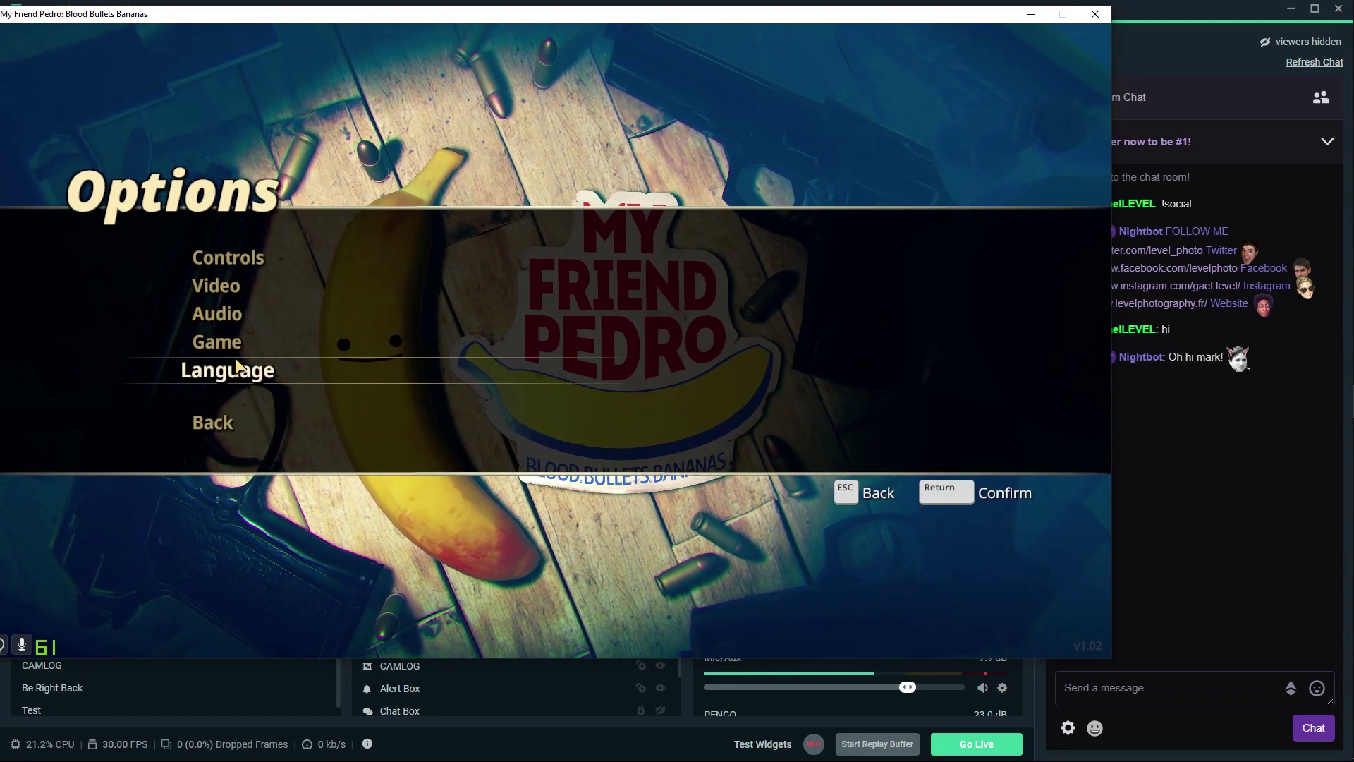
pyautogui.click(199, 281)
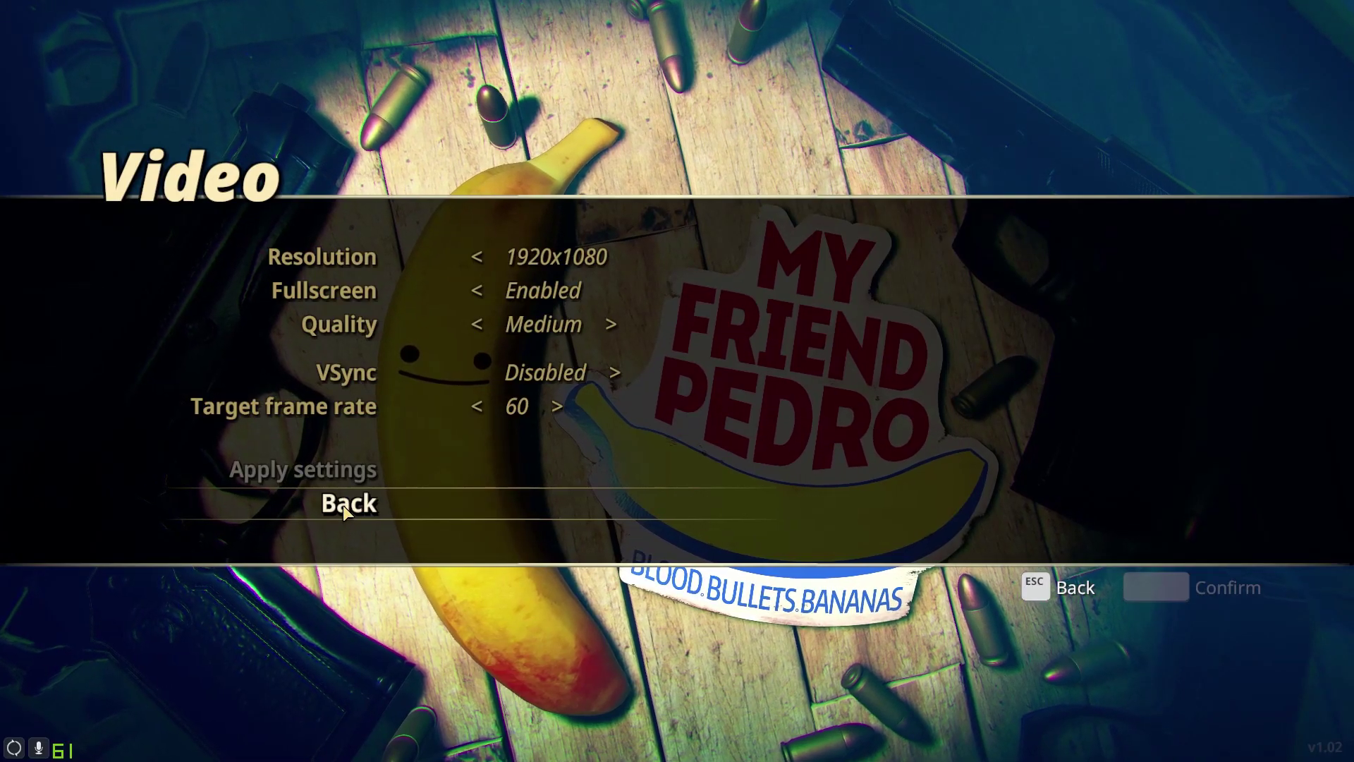
pyautogui.click(343, 505)
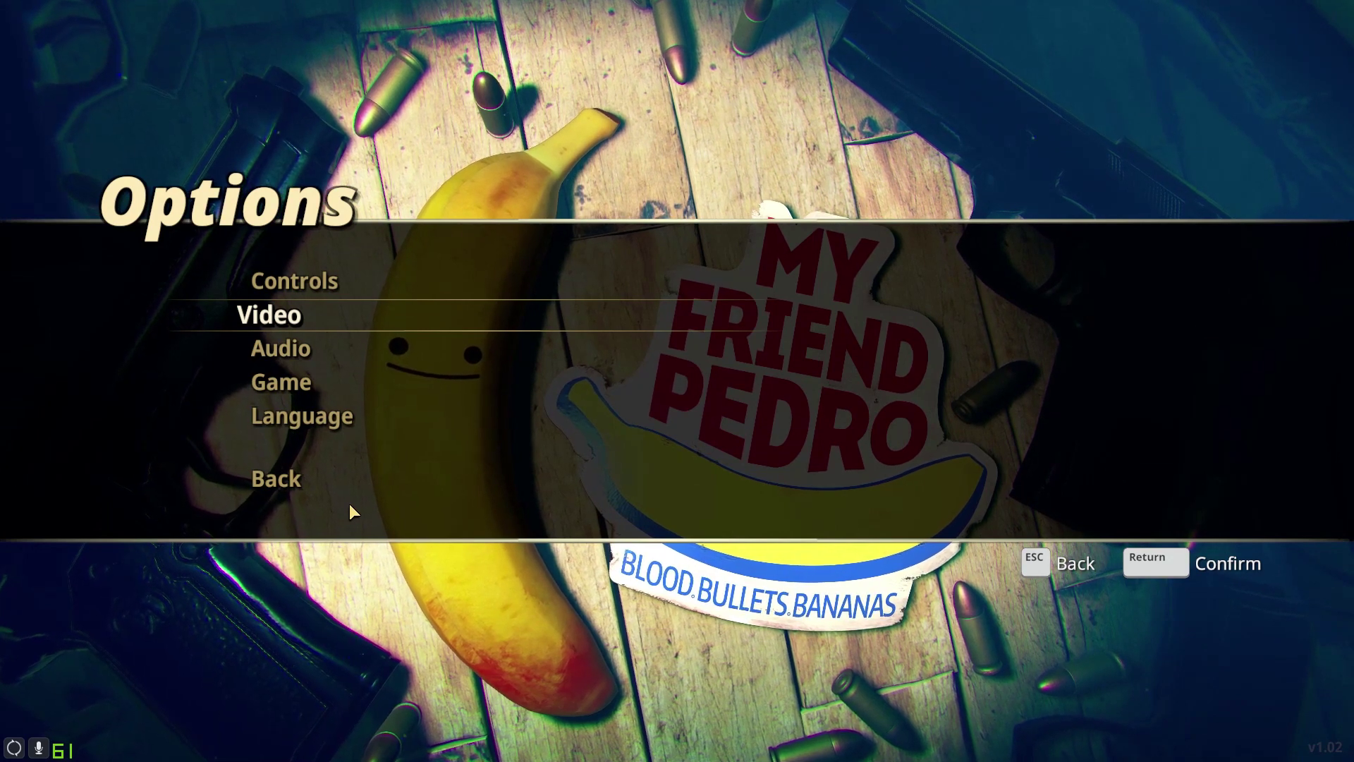
pyautogui.hotkey('alt', 'Tab')
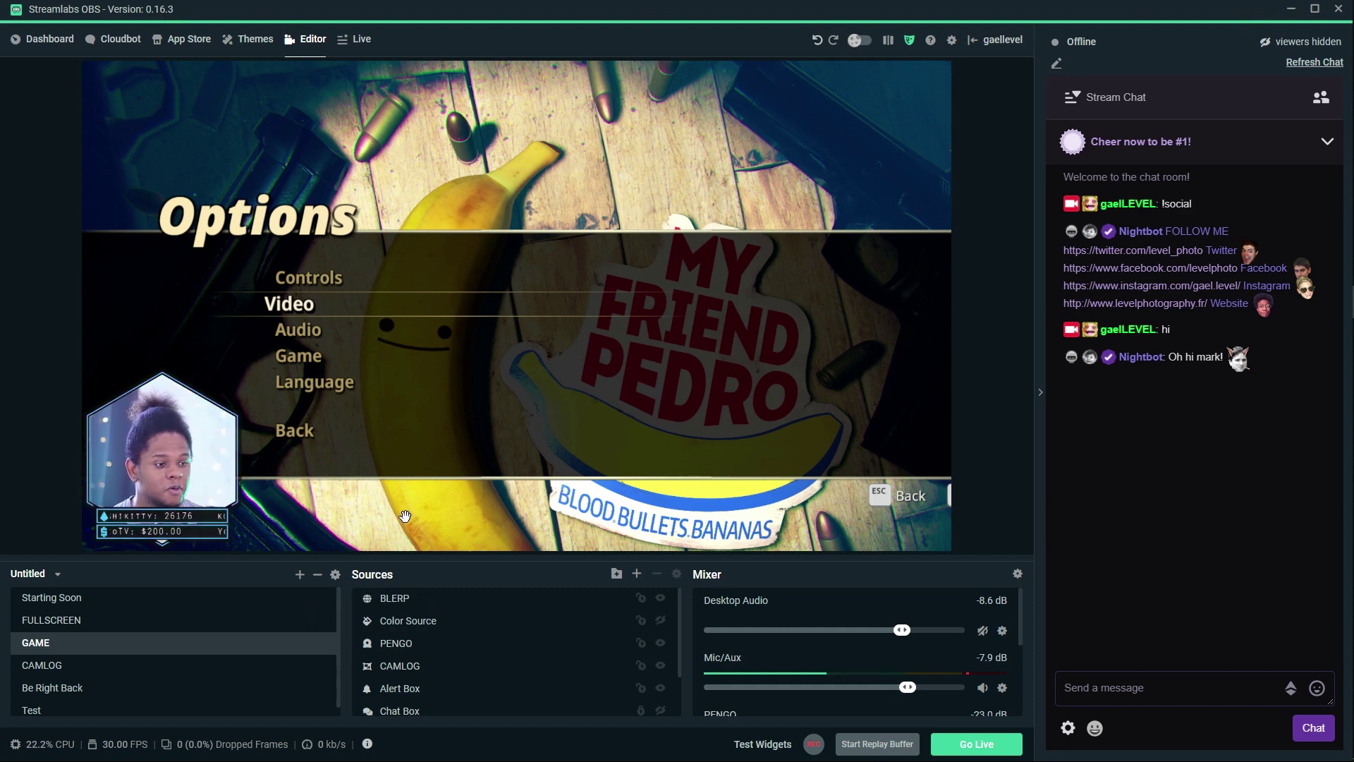
# Show the Game Overlay page of the Streamlabs OBS settings
pyautogui.click(952, 41)
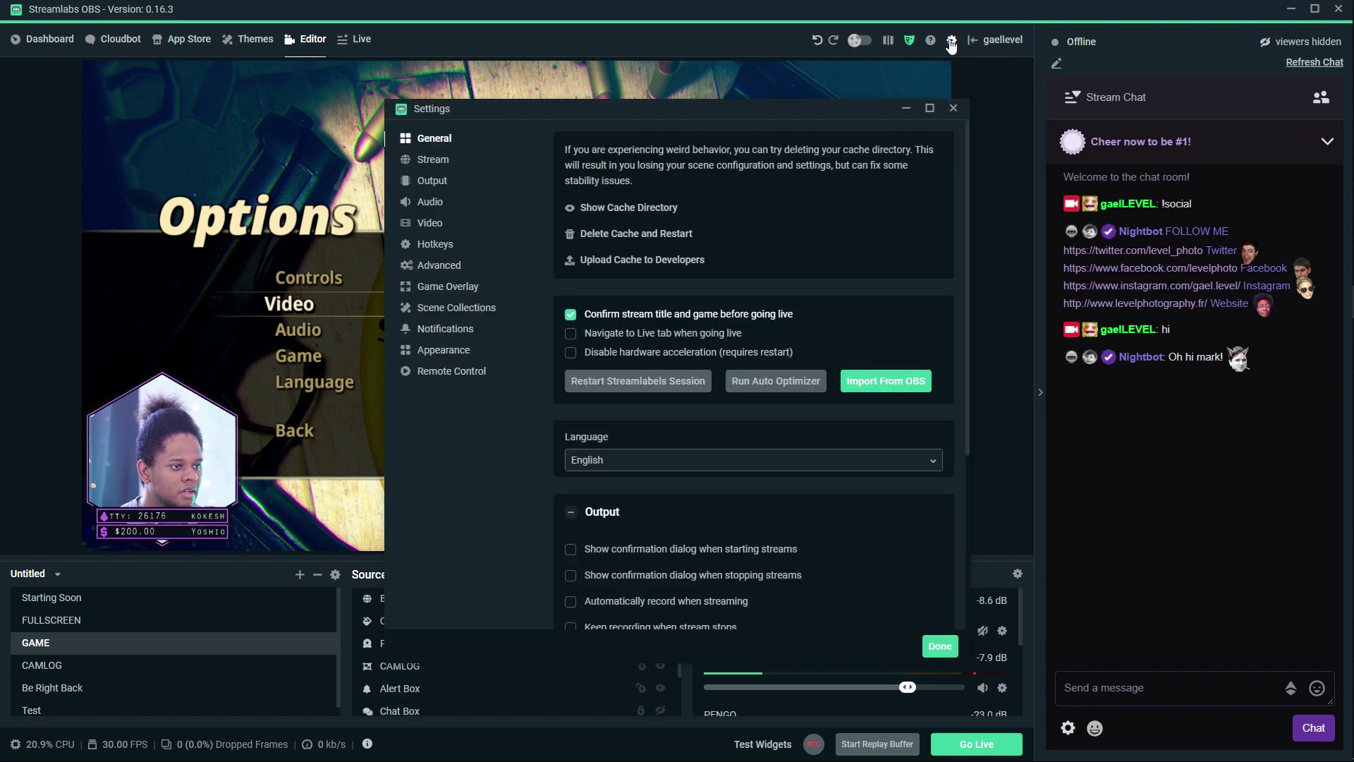
pyautogui.click(425, 289)
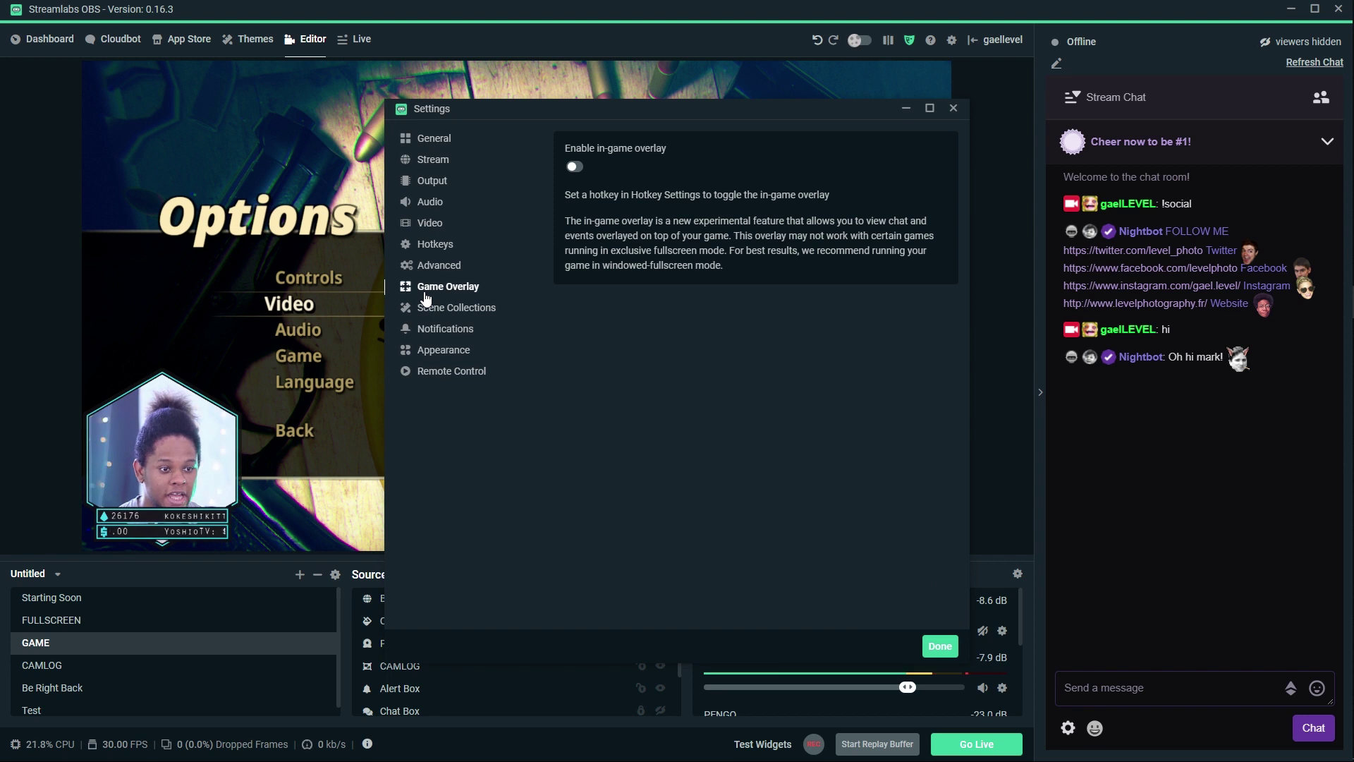
# Enable the in-game overlay and lock Recent Events at top-left and Chat at top-right
pyautogui.click(575, 169)
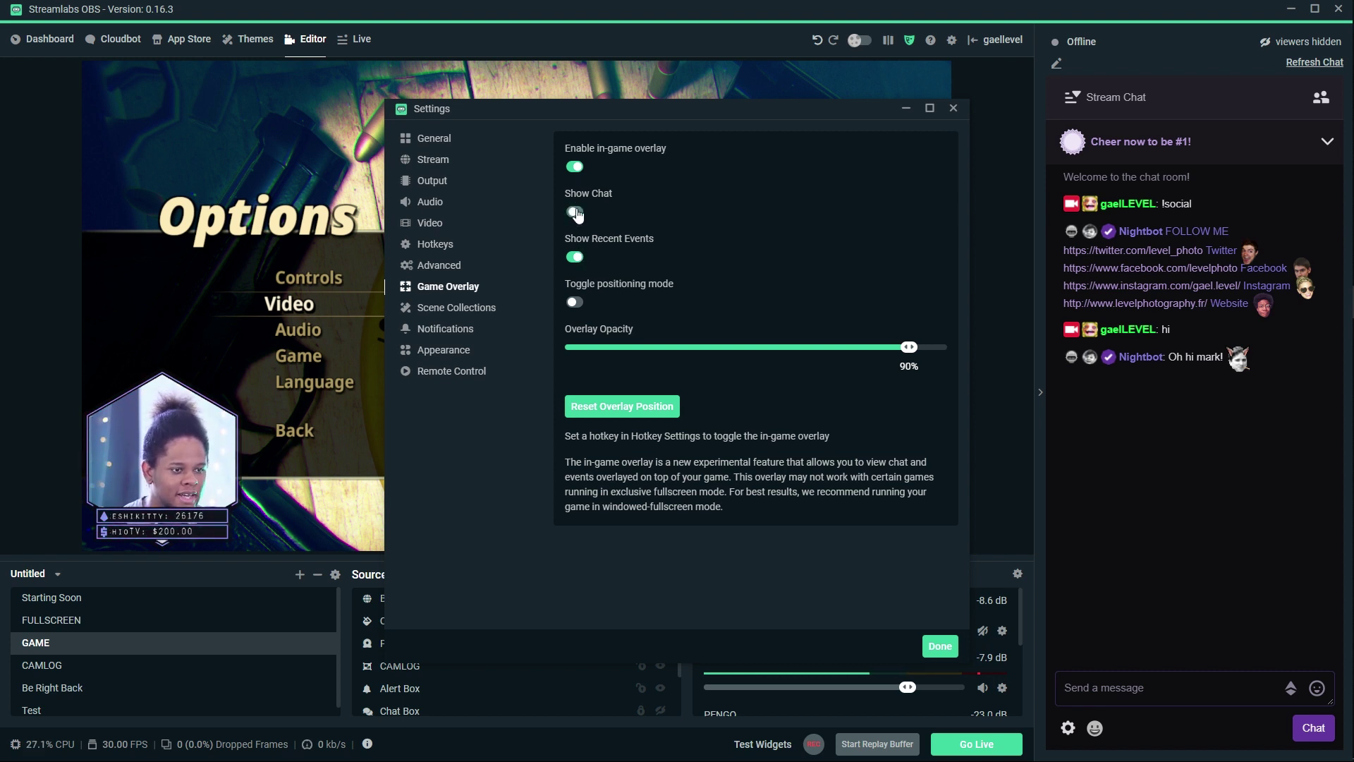
pyautogui.click(574, 302)
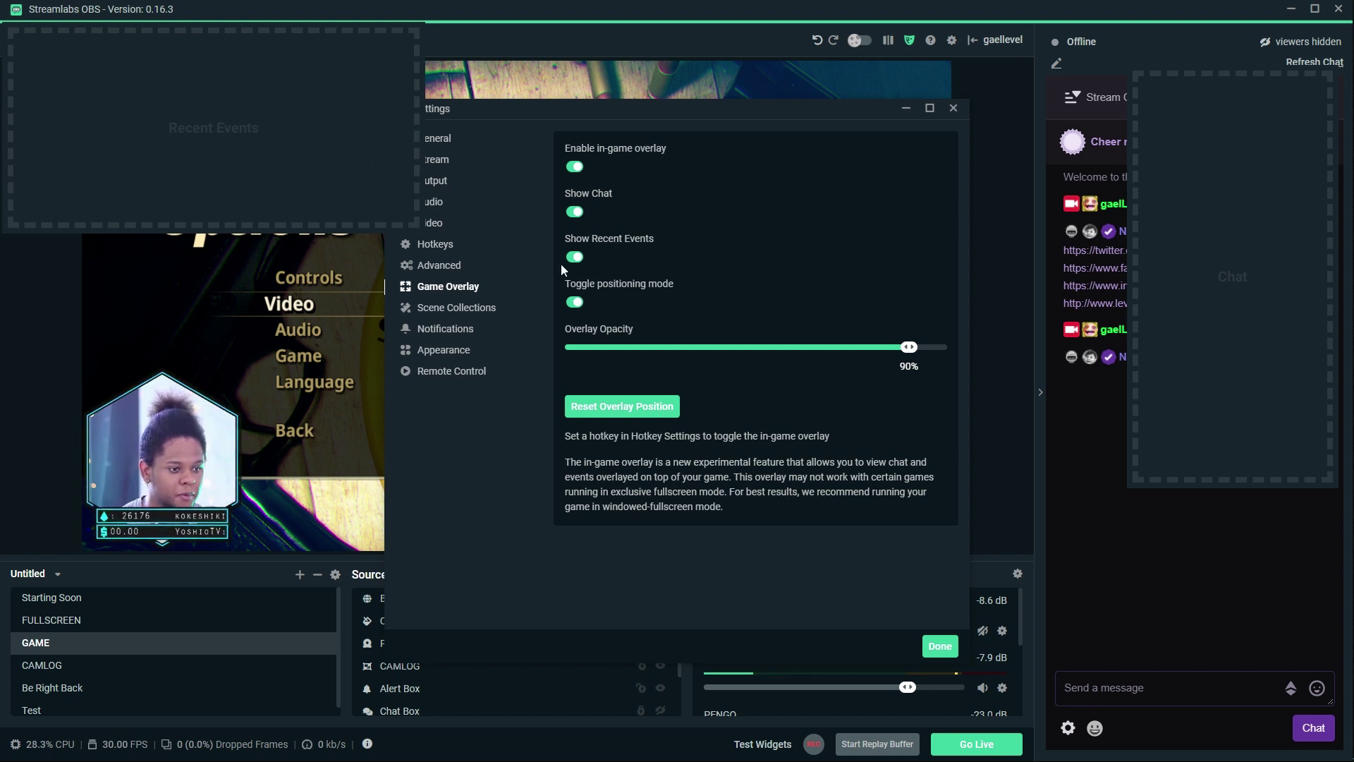
pyautogui.moveTo(147, 125); pyautogui.dragTo(945, 513)
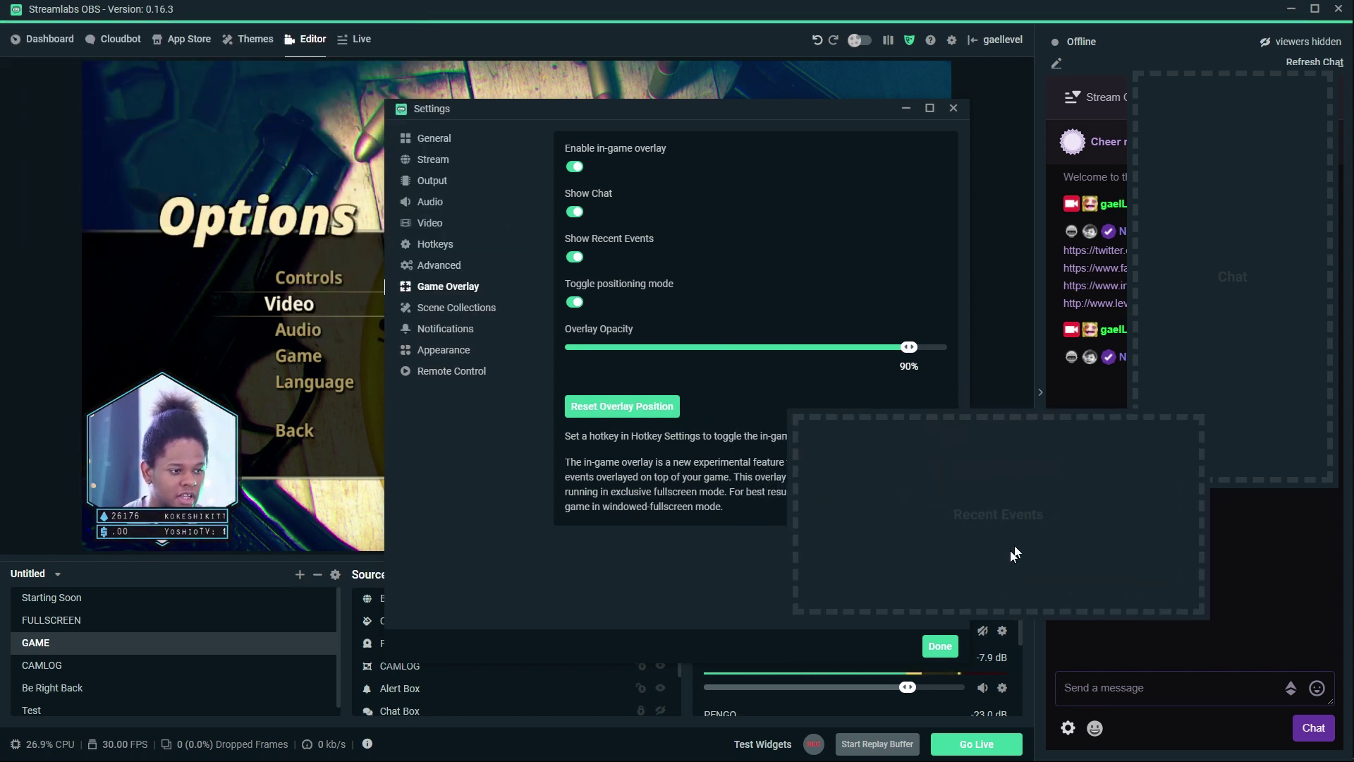
pyautogui.moveTo(1014, 554); pyautogui.dragTo(232, 136)
pyautogui.moveTo(1257, 252); pyautogui.dragTo(1158, 396)
pyautogui.moveTo(1039, 632); pyautogui.dragTo(1146, 422)
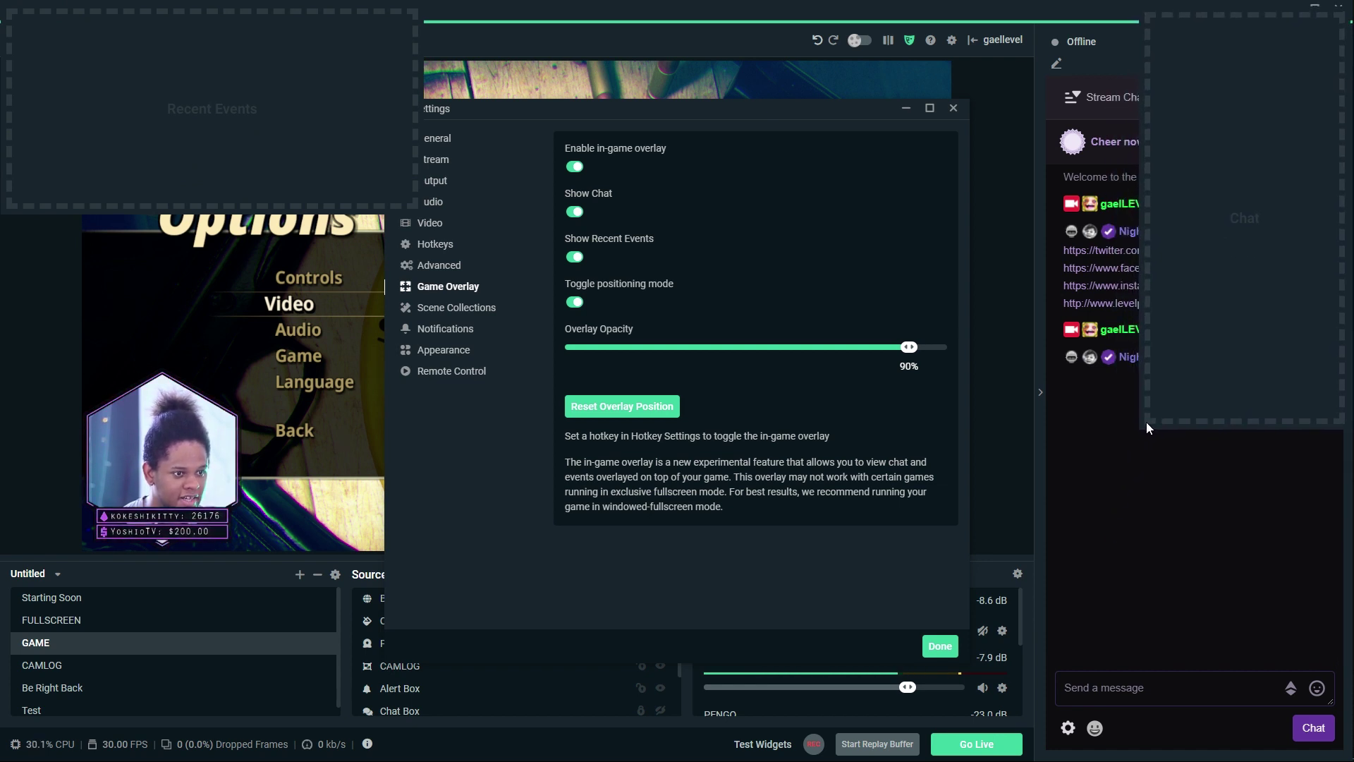
pyautogui.click(575, 303)
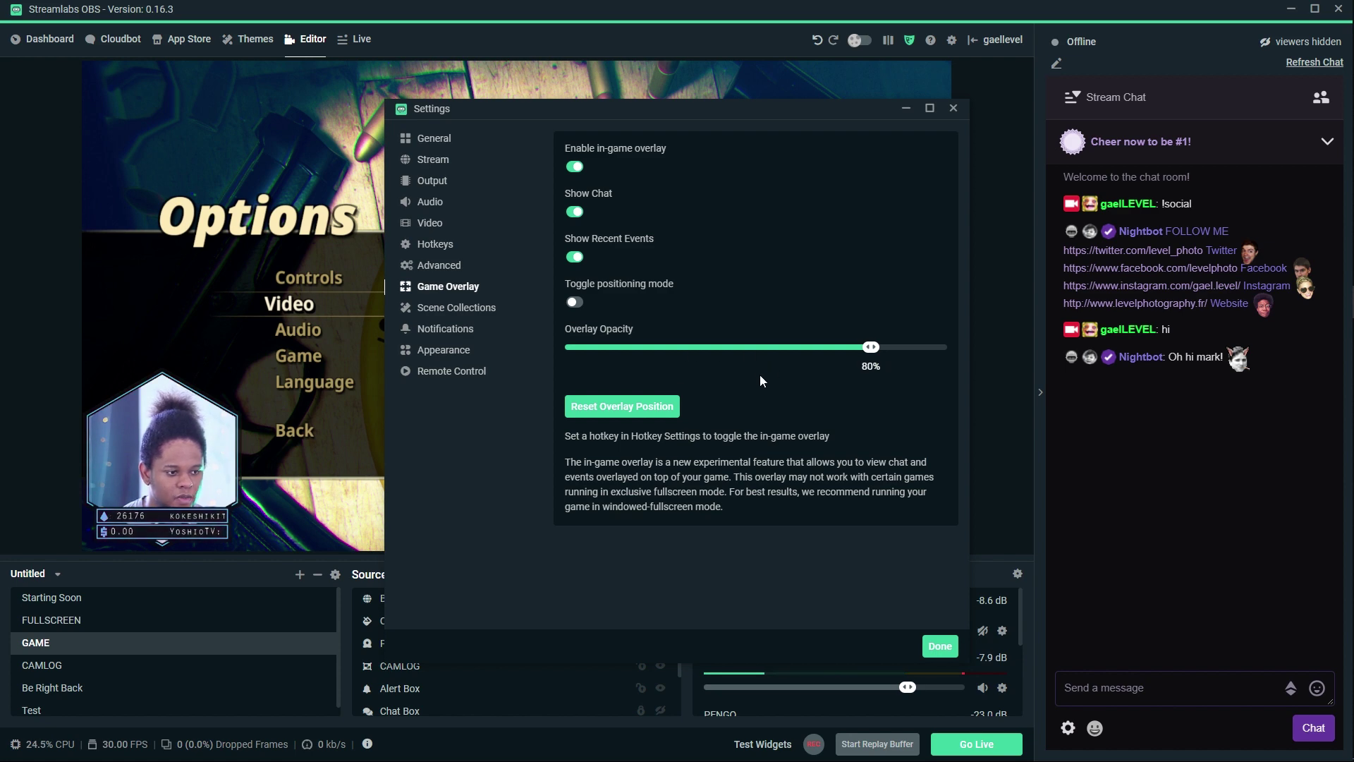
# Assign Numpad1 to toggle the in-game overlay and Numpad2 to toggle positioning mode
pyautogui.click(941, 647)
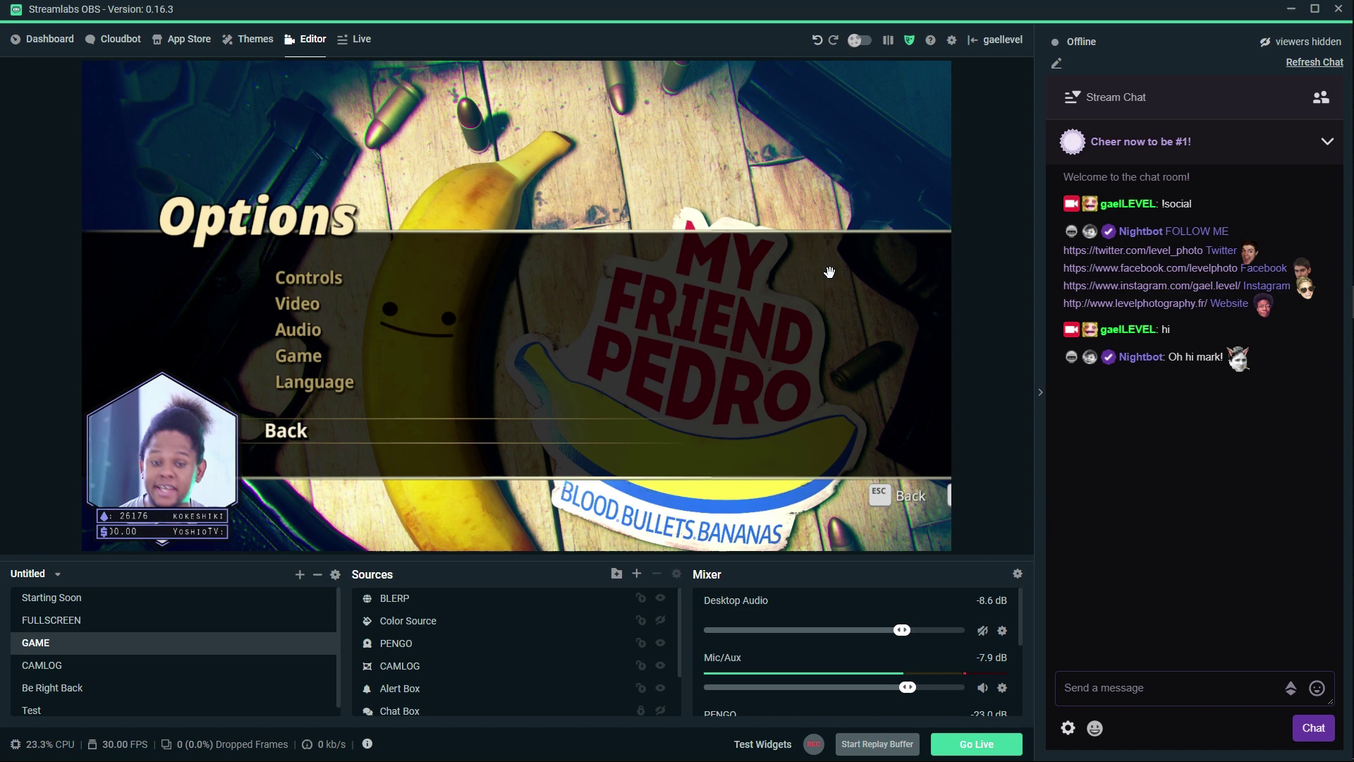
pyautogui.click(952, 41)
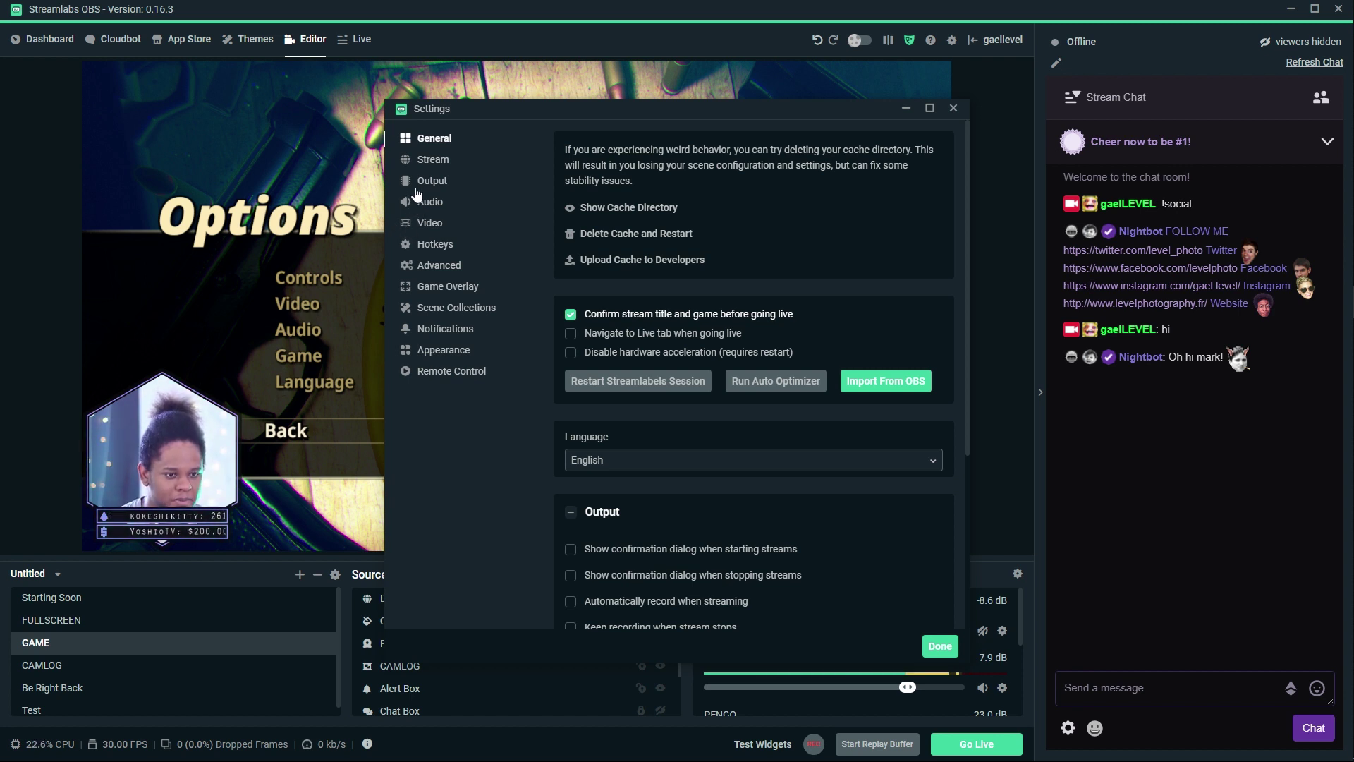
pyautogui.click(426, 245)
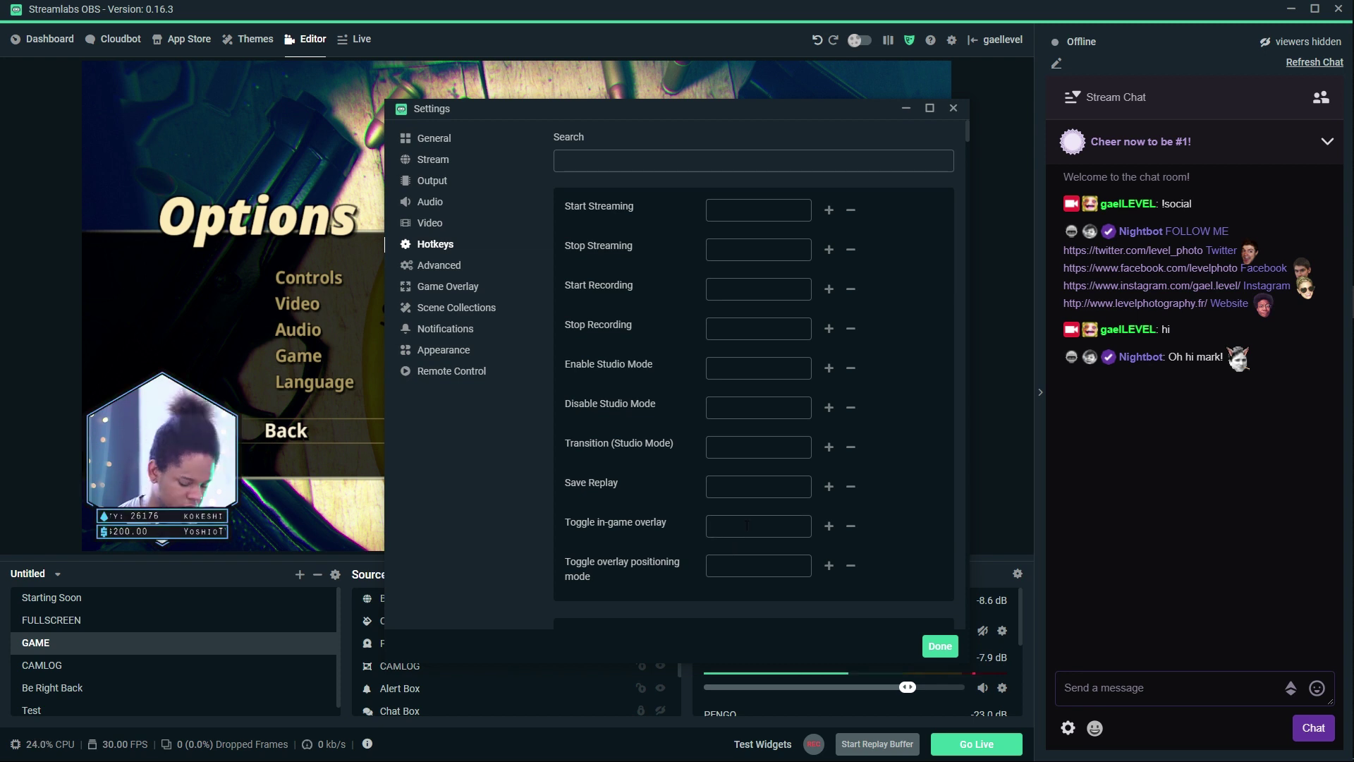
pyautogui.press('KP_1')
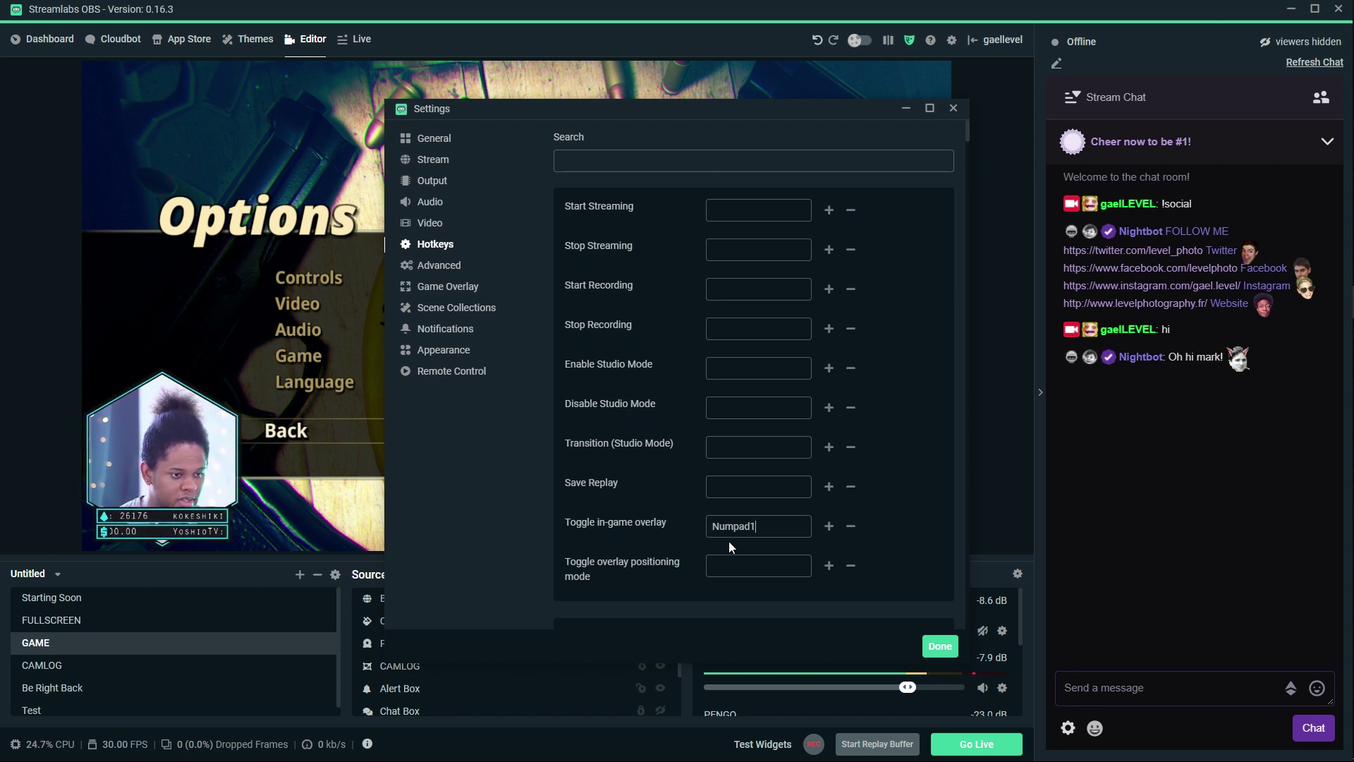
pyautogui.click(750, 569)
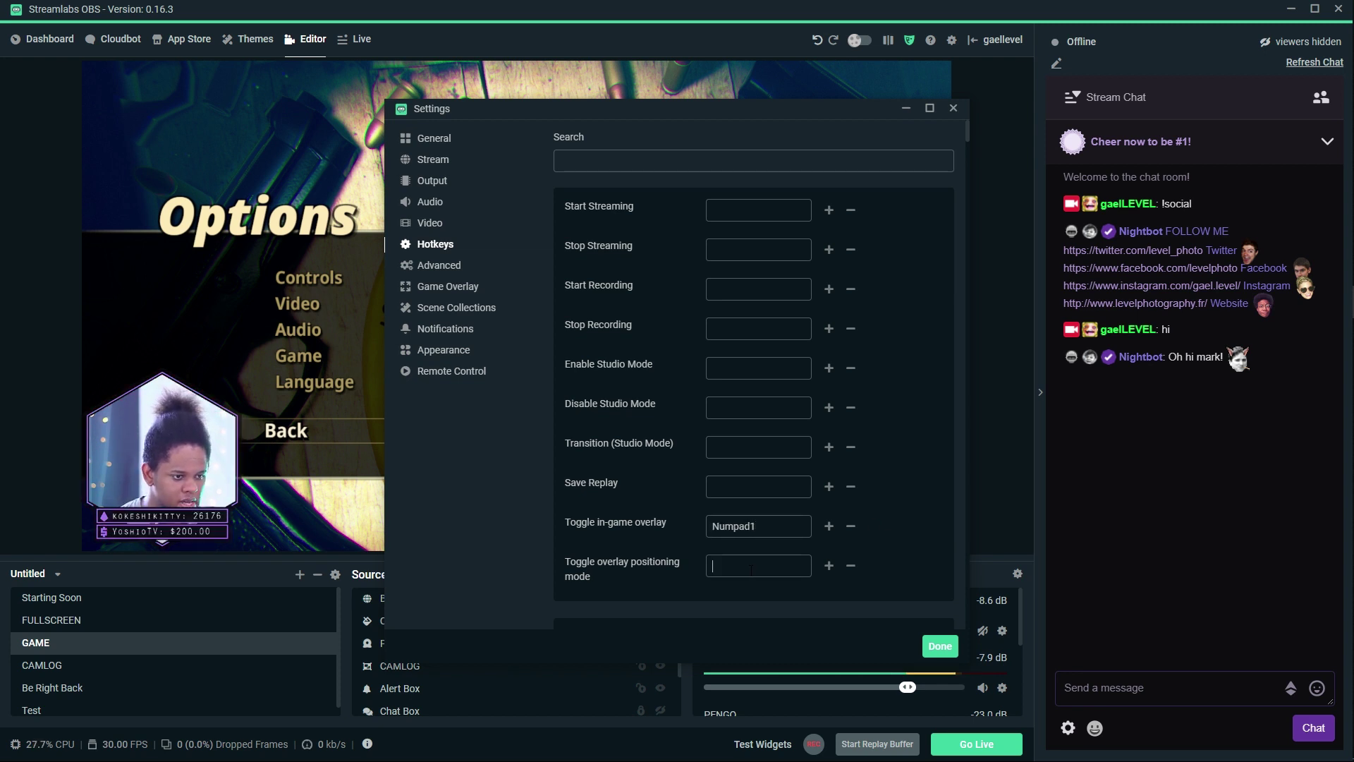
pyautogui.click(943, 650)
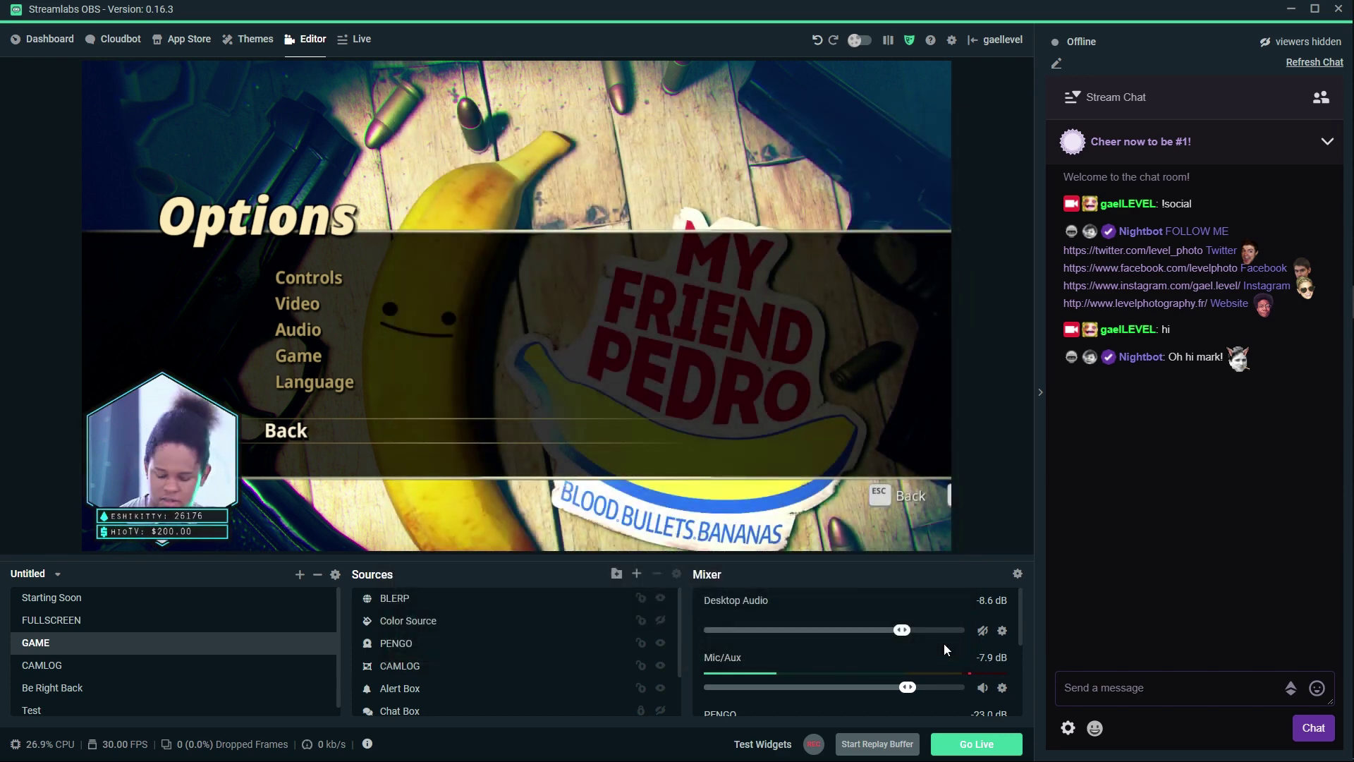
# In the fullscreen game, show the chat and recent-events overlay and enter positioning mode
pyautogui.hotkey('alt', 'Tab')
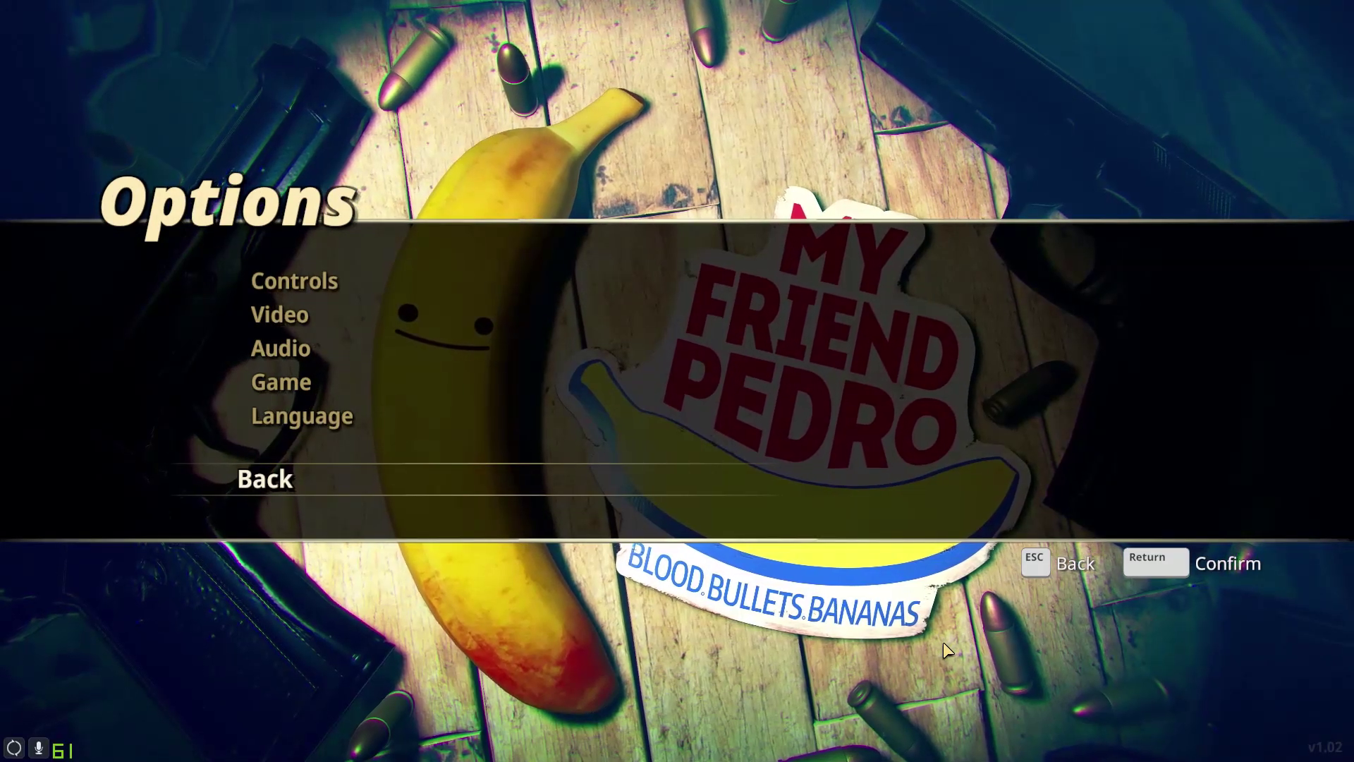
pyautogui.hotkey('ctrl', 'shift', 'Tab')
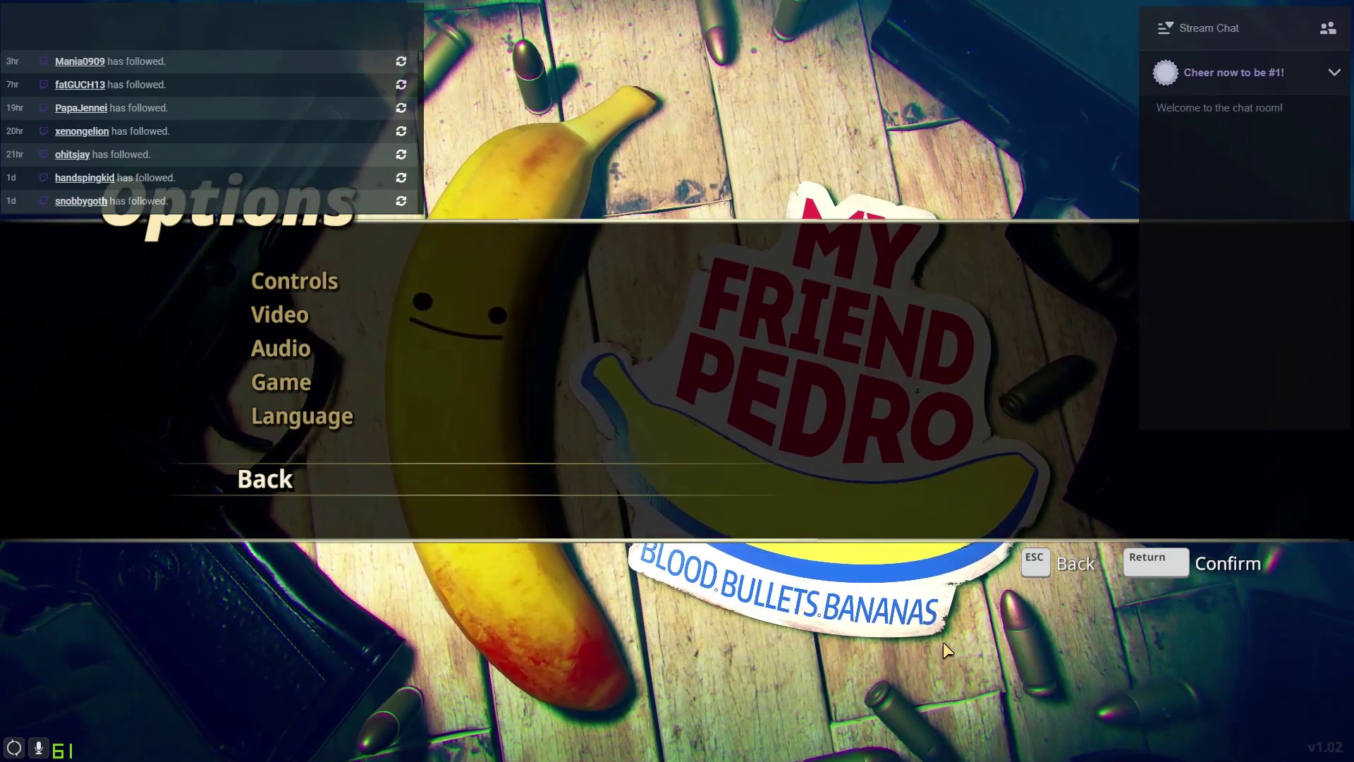
pyautogui.press('Up')
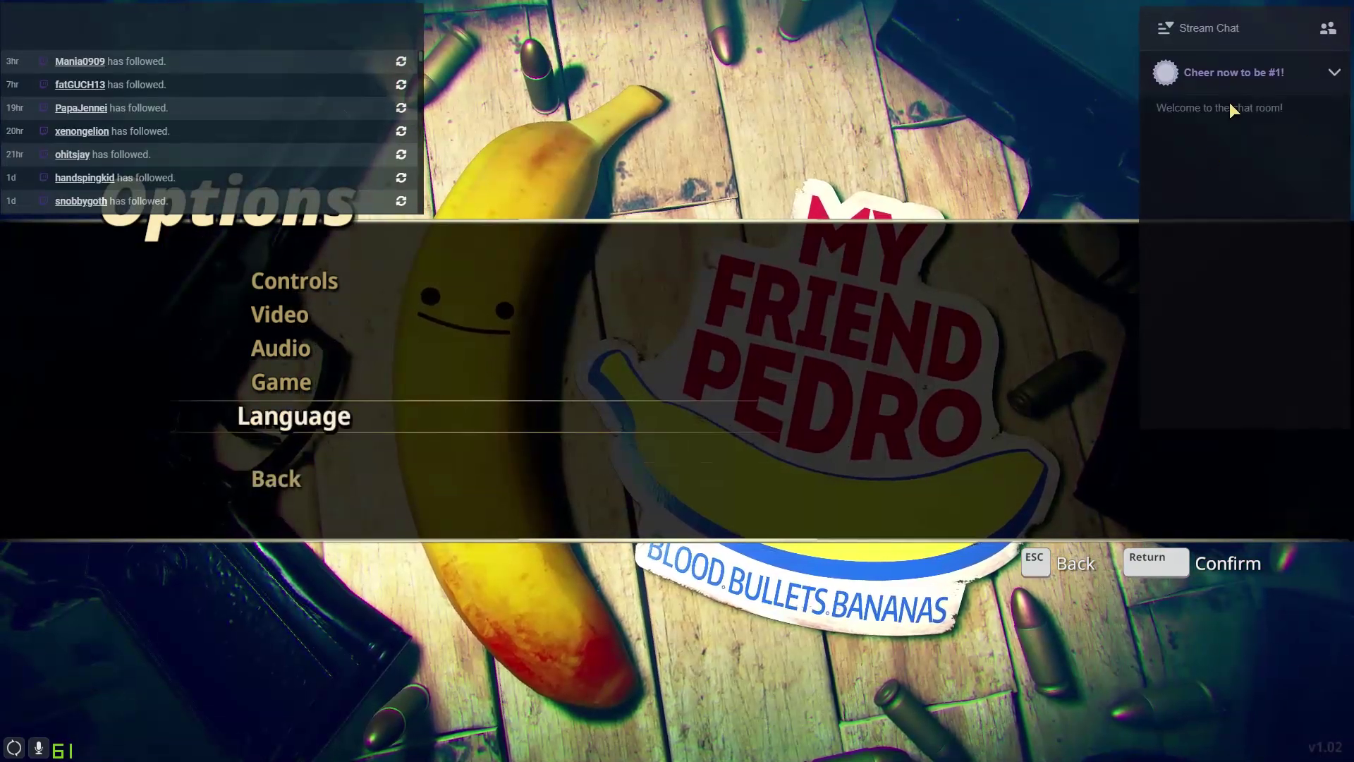
pyautogui.press('Return')
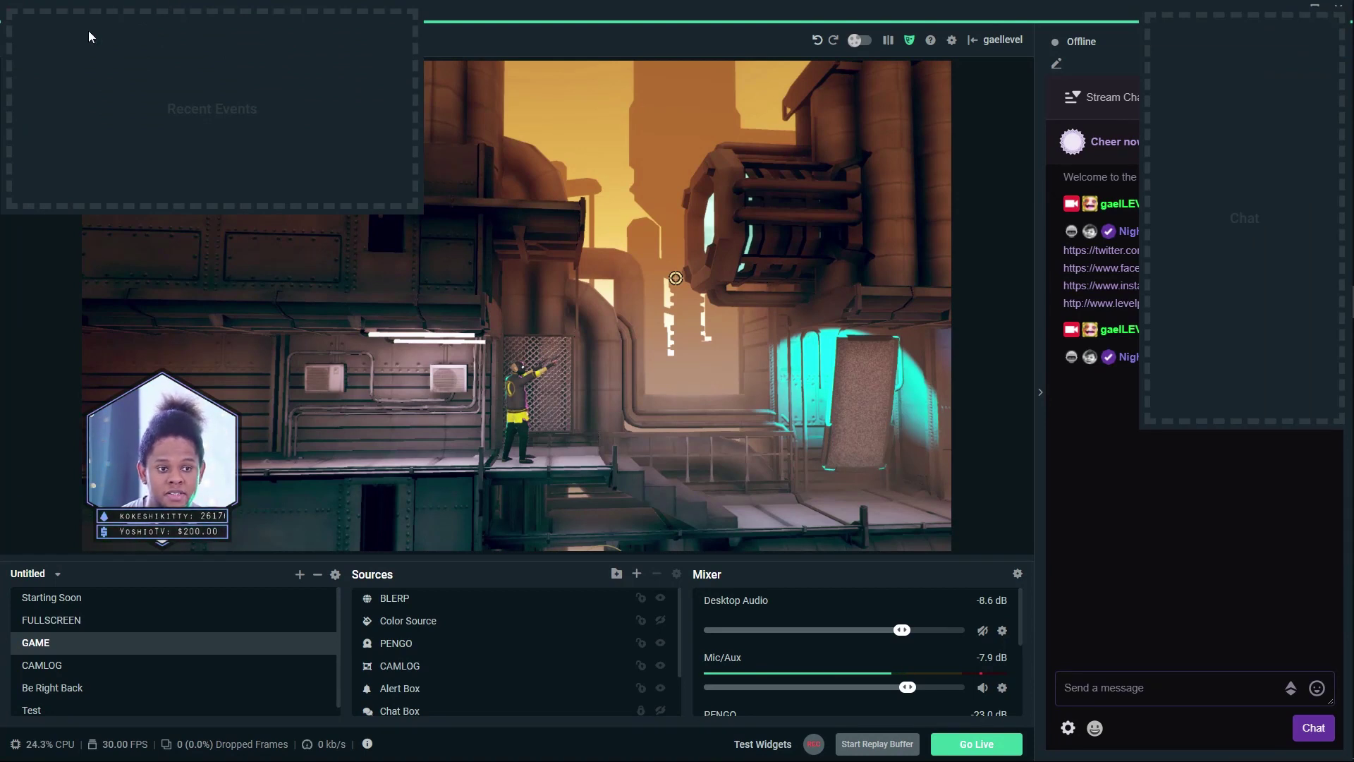
# Shift Recent Events slightly down-right, move Chat lower, and set Overlay Opacity to 60%
pyautogui.moveTo(158, 131); pyautogui.dragTo(168, 164)
pyautogui.moveTo(1223, 203); pyautogui.dragTo(1206, 371)
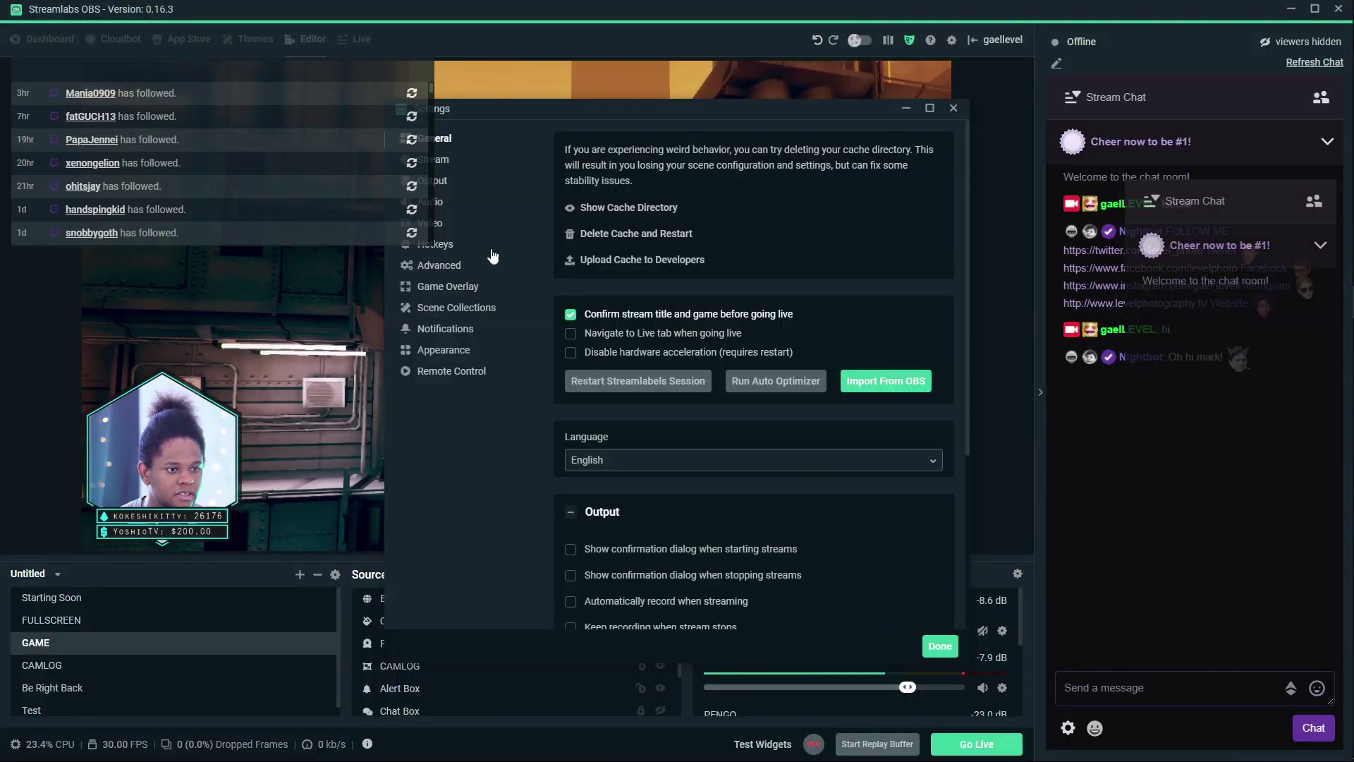
pyautogui.click(454, 290)
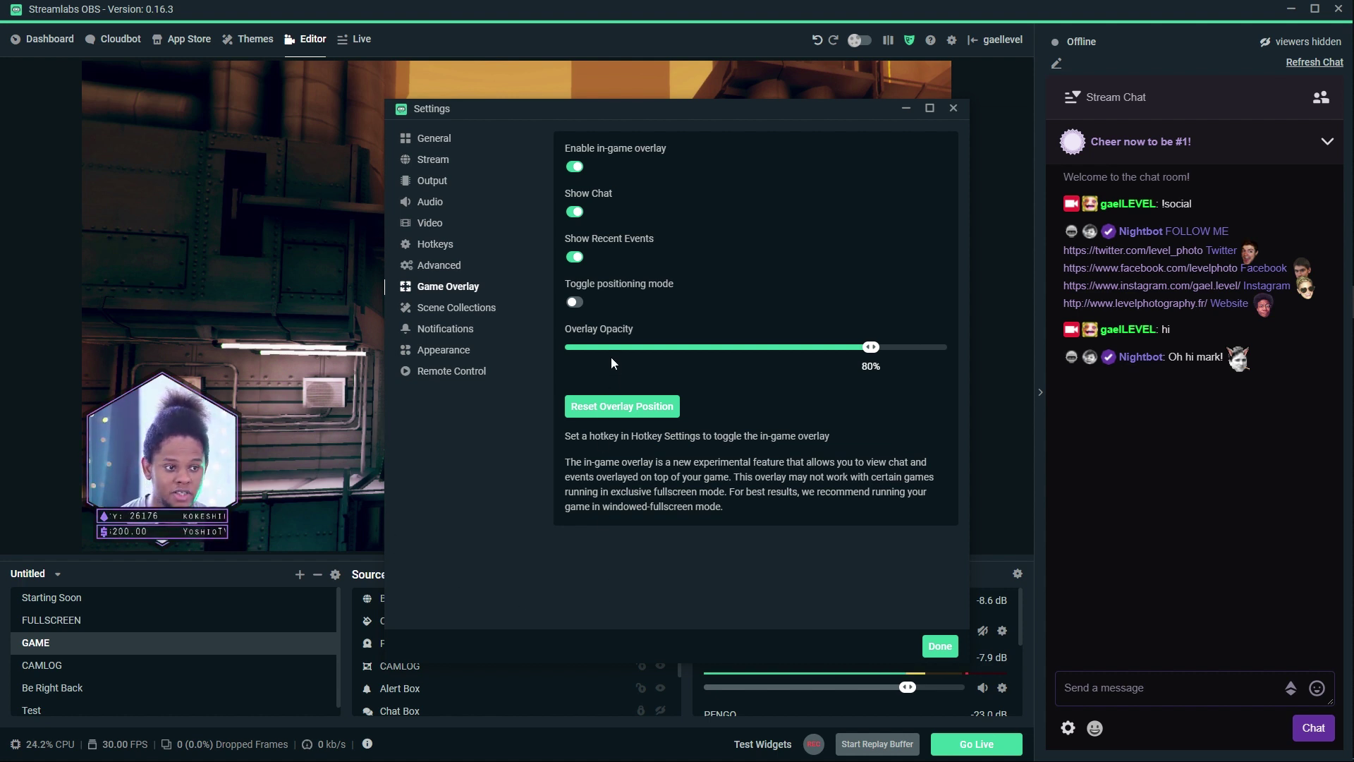
pyautogui.press('Left')
pyautogui.press('Left')
pyautogui.press('Left')
pyautogui.press('Left')
pyautogui.press('Left')
pyautogui.press('Left')
pyautogui.press('Left')
pyautogui.press('Left')
pyautogui.press('Left')
pyautogui.press('Left')
pyautogui.press('Left')
pyautogui.press('Left')
pyautogui.press('Left')
pyautogui.press('Left')
pyautogui.press('Left')
pyautogui.press('Left')
pyautogui.press('Left')
pyautogui.press('Left')
pyautogui.press('Left')
pyautogui.press('Left')
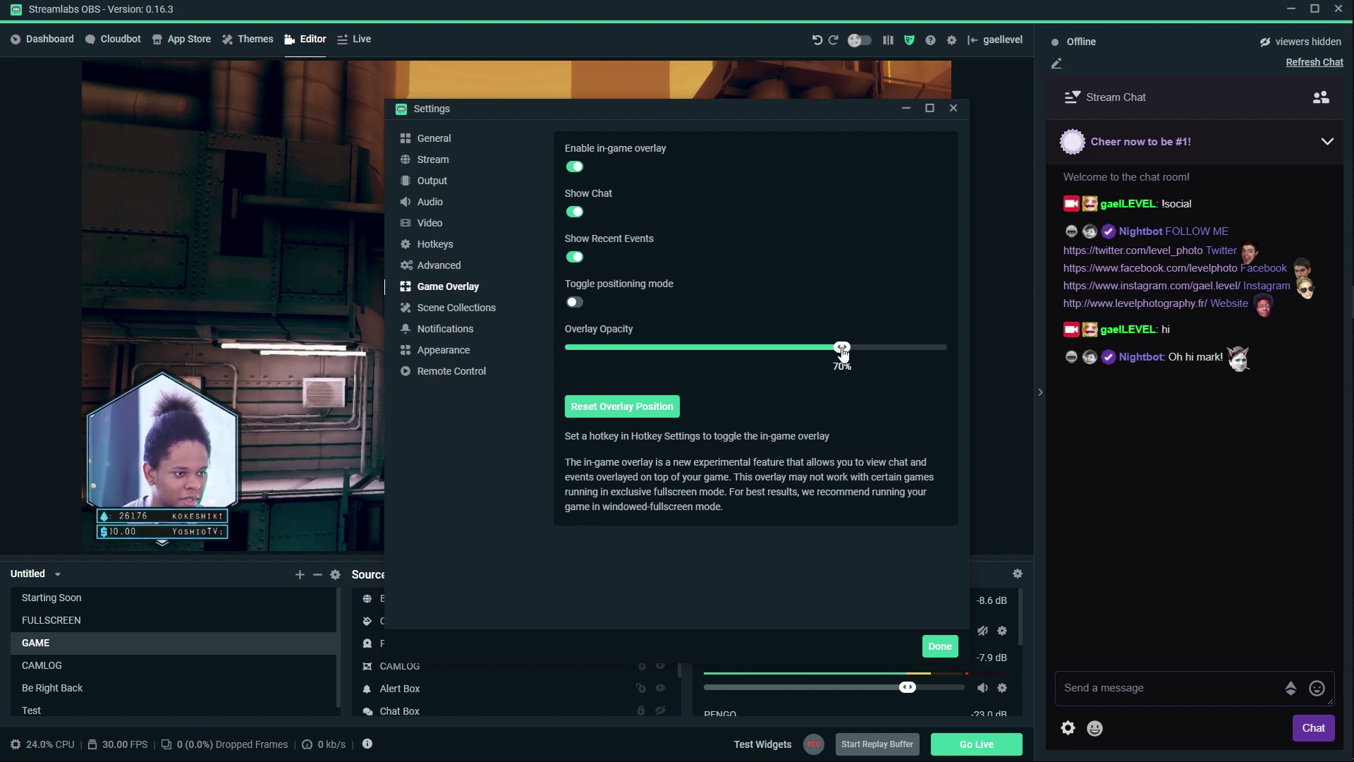
pyautogui.click(944, 642)
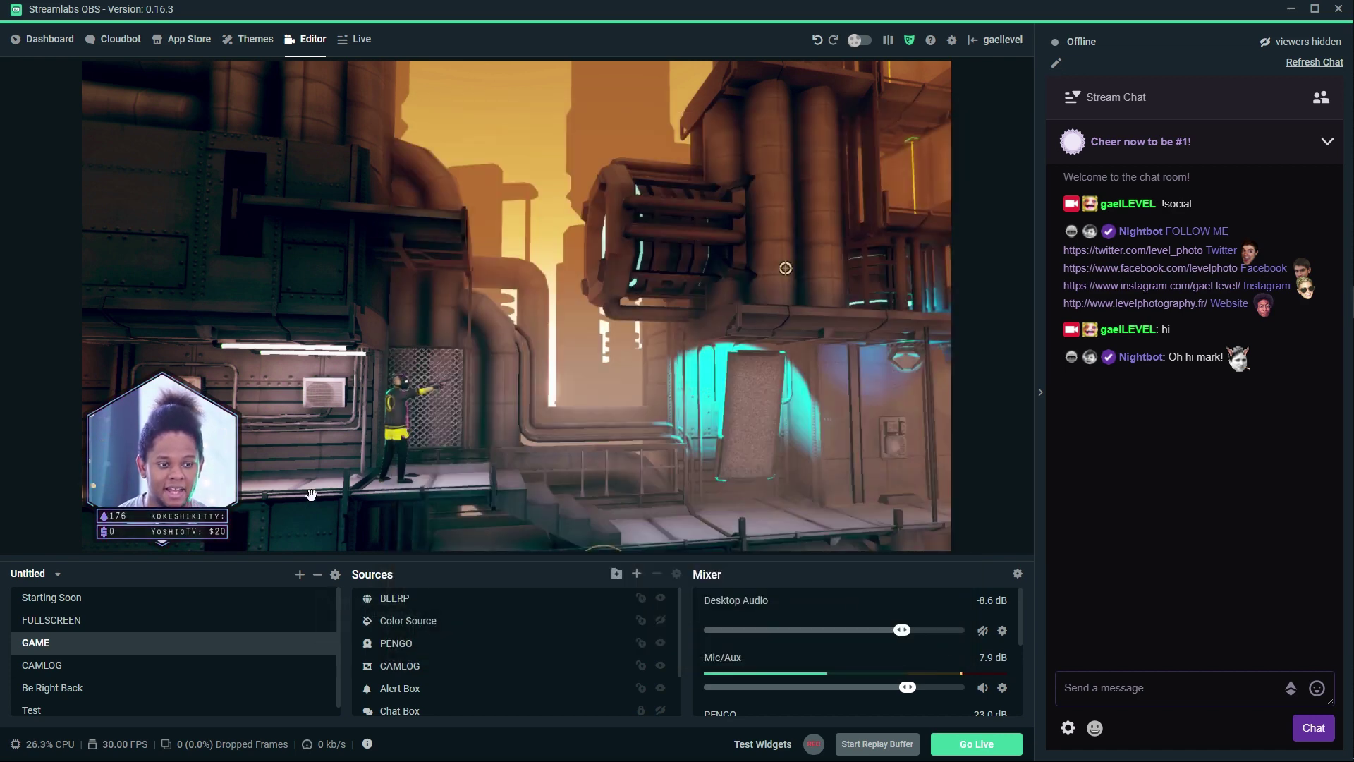
pyautogui.scroll(-2, 545, 679)
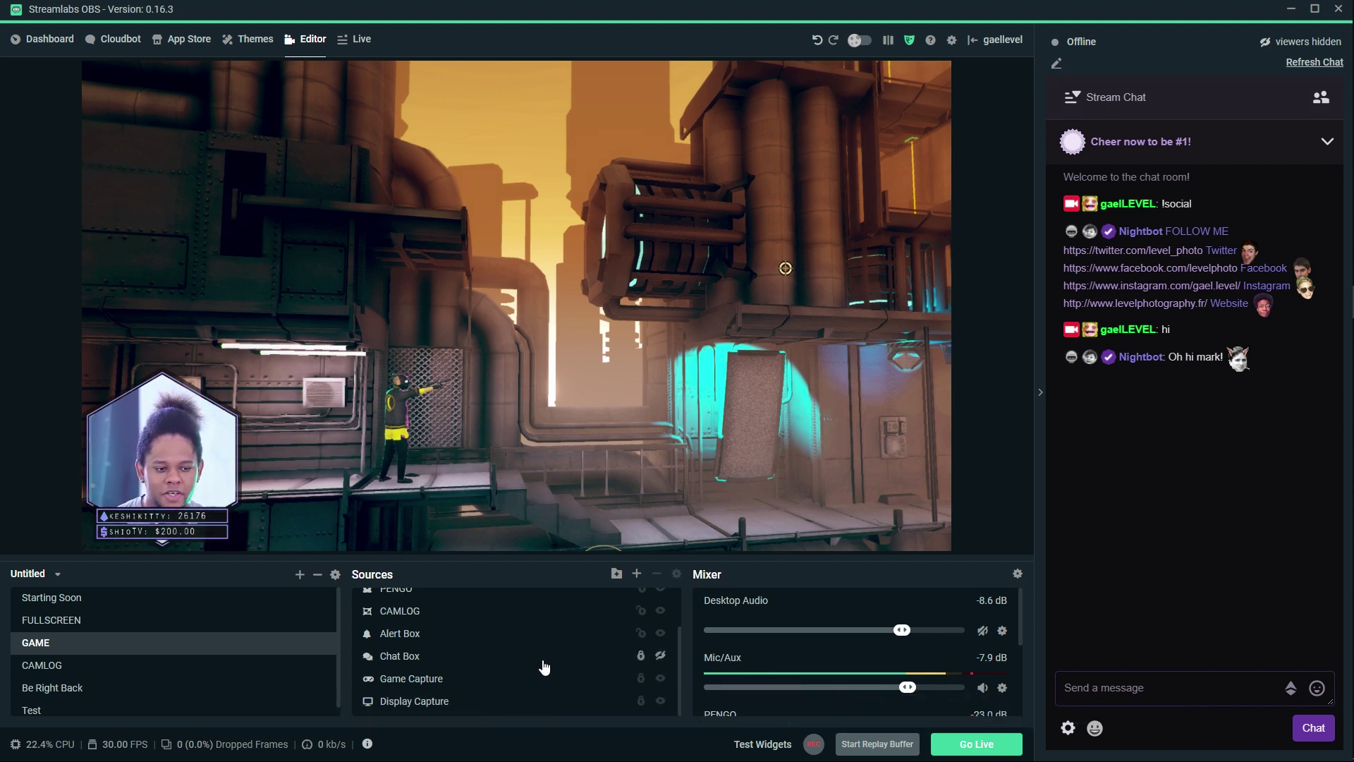
pyautogui.scroll(2, 570, 690)
pyautogui.scroll(-2, 550, 677)
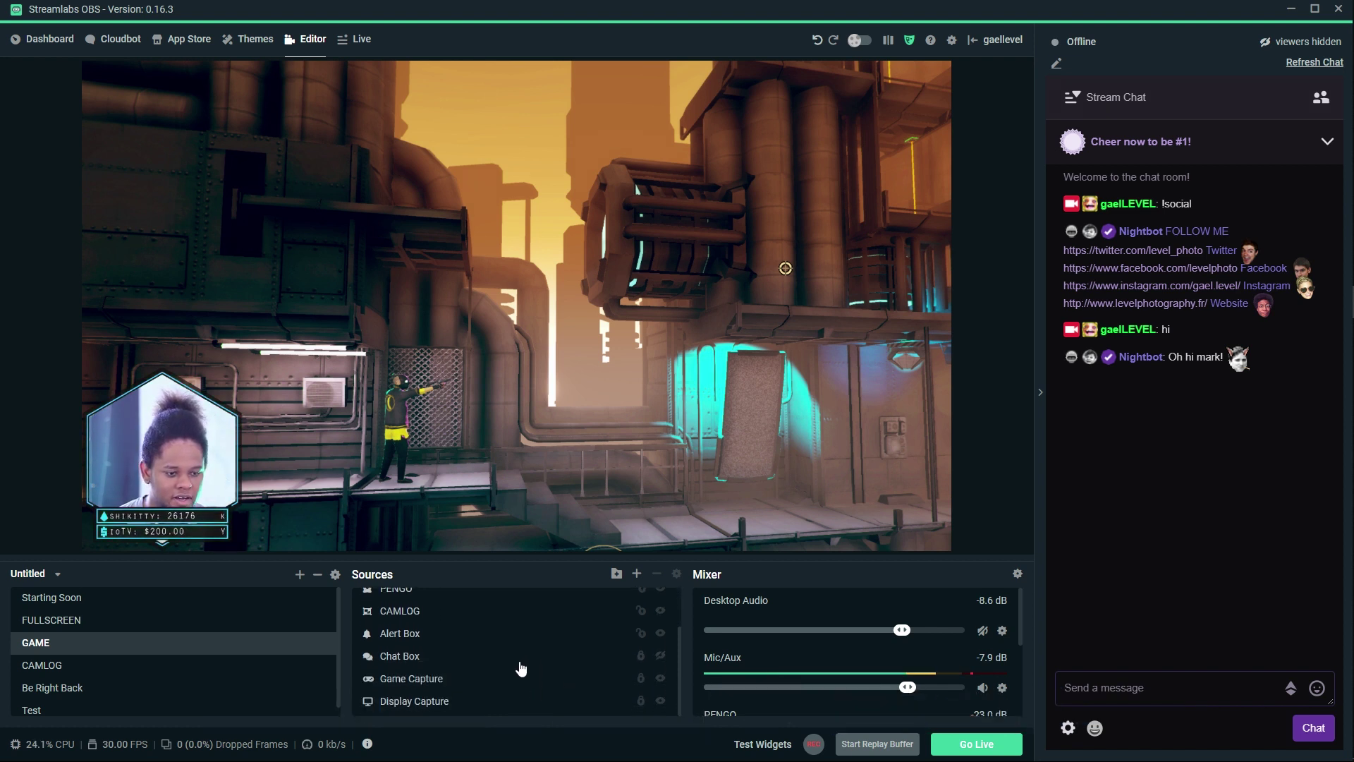
pyautogui.click(661, 656)
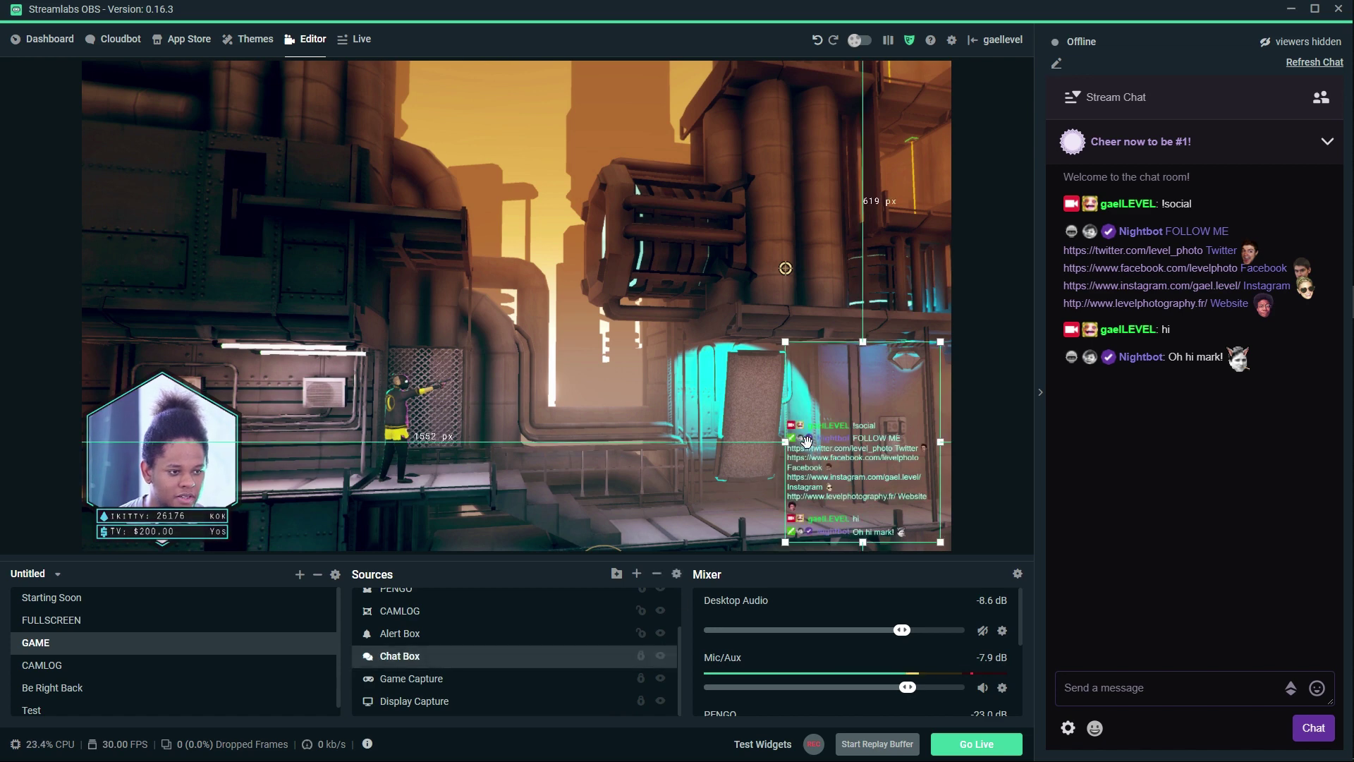
pyautogui.click(637, 573)
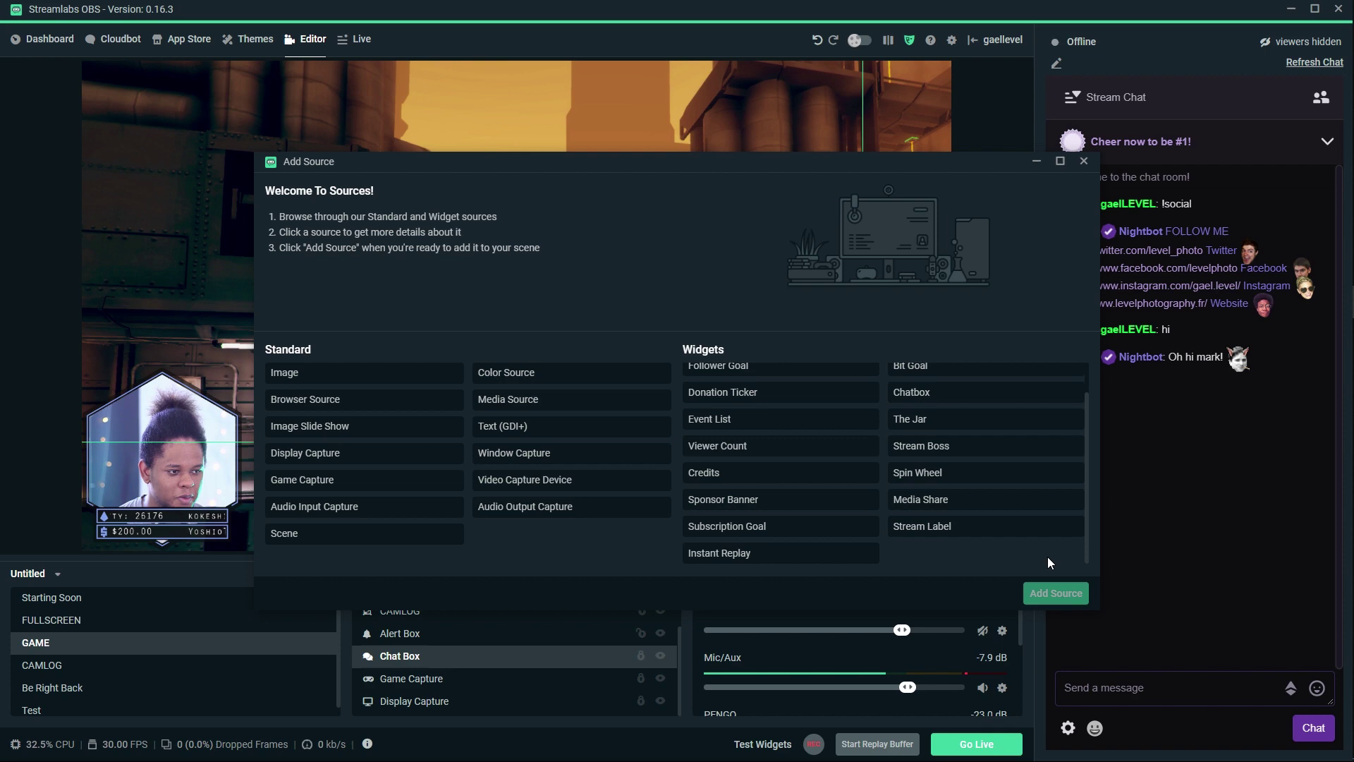
pyautogui.click(1087, 163)
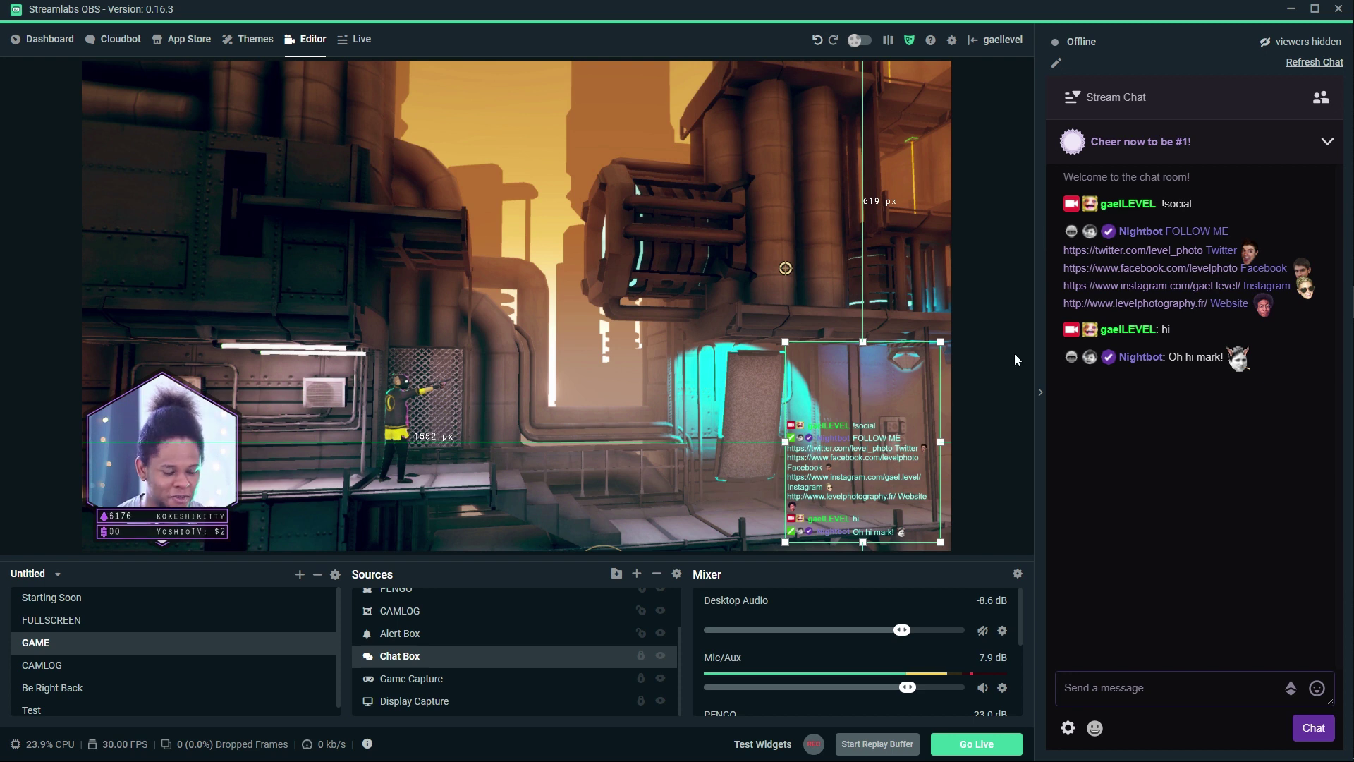
pyautogui.click(661, 656)
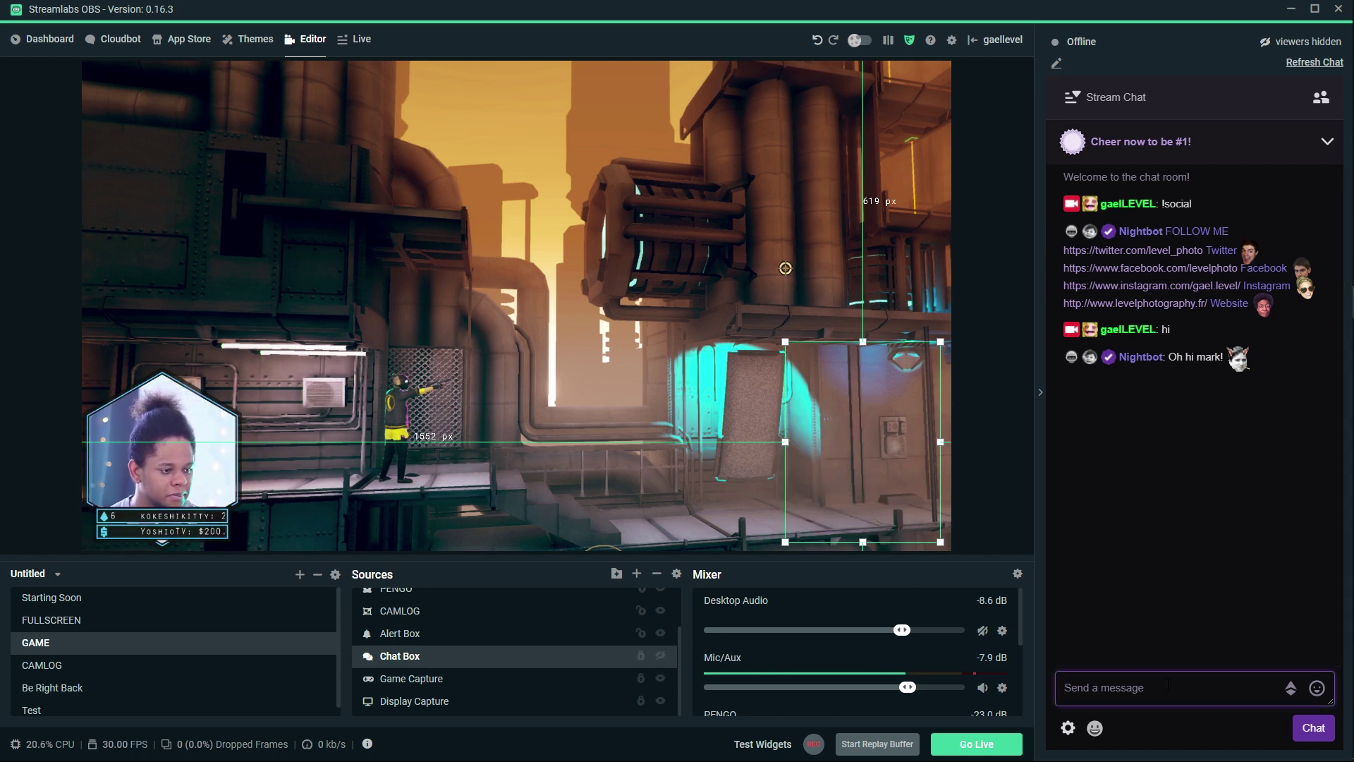